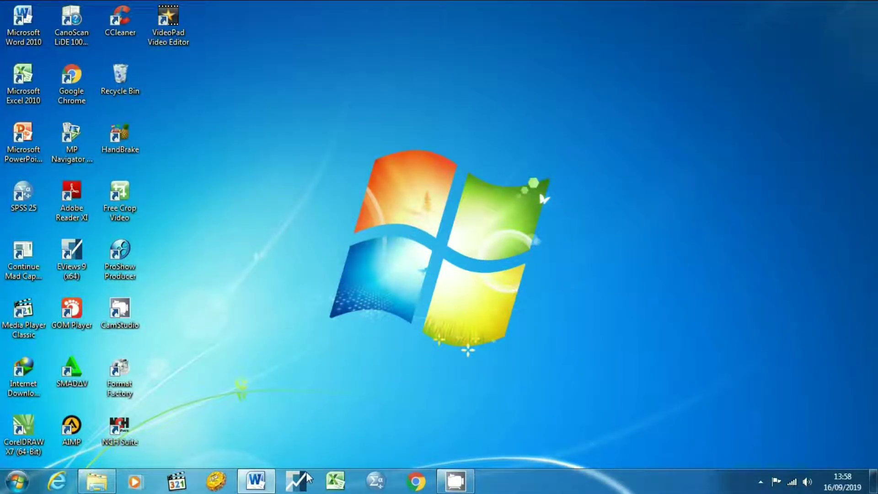
- Open PROPOSAL in Word, create a new blank Document4, and switch back to PROPOSAL
click(258, 481)
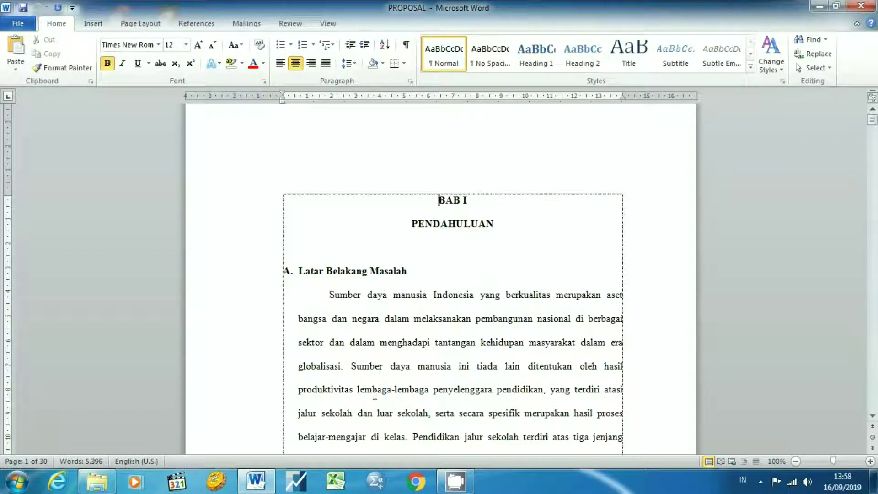
key(ctrl+n)
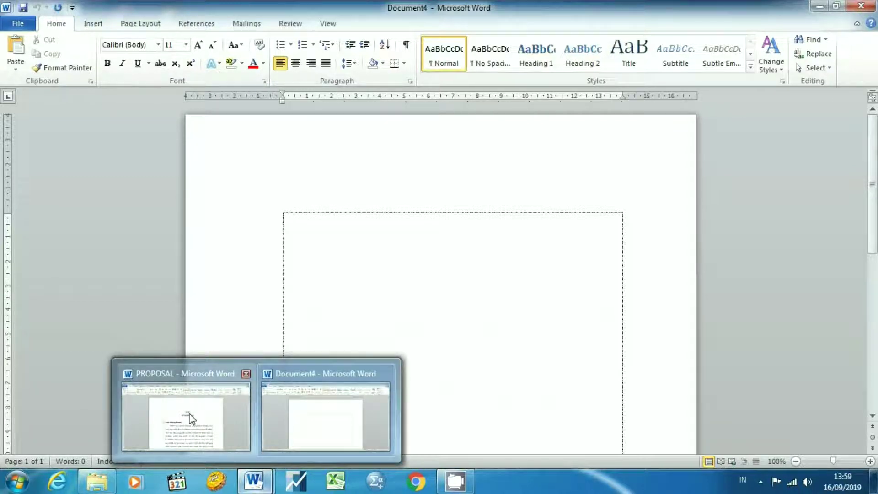
mouse_move(255, 481)
click(188, 418)
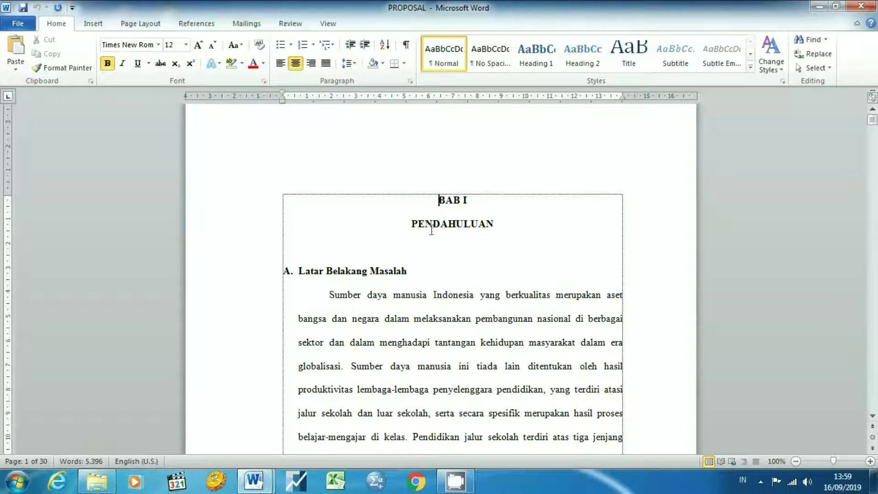
- Copy the BAB I through Latar Belakang Masalah headings from PROPOSAL into Document4
shift+click(426, 261)
shift+click(421, 285)
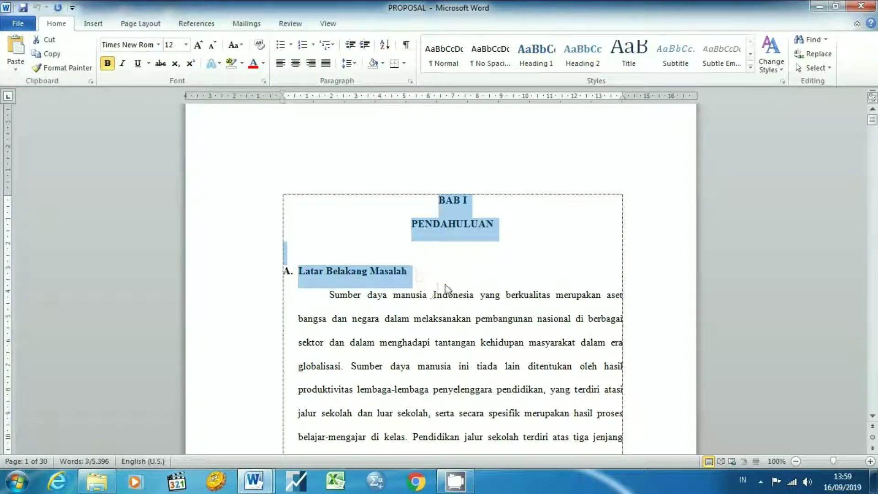
click(270, 490)
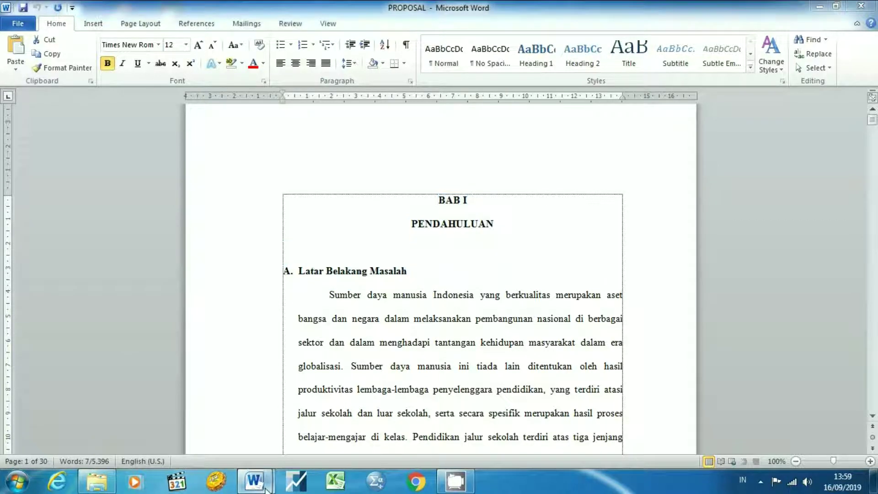
click(353, 440)
key(ctrl+v)
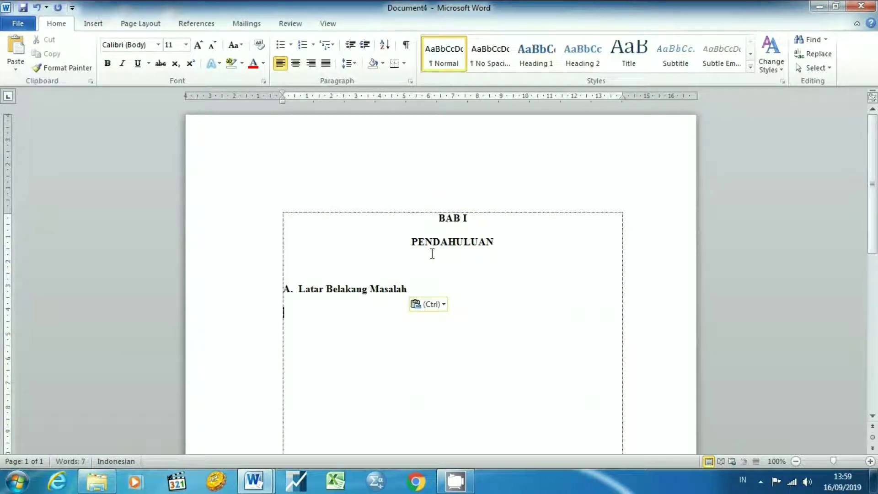
- Add a left-aligned DAFTAR ISI title on a new top line
key(ctrl+Home)
key(Return)
key(Up)
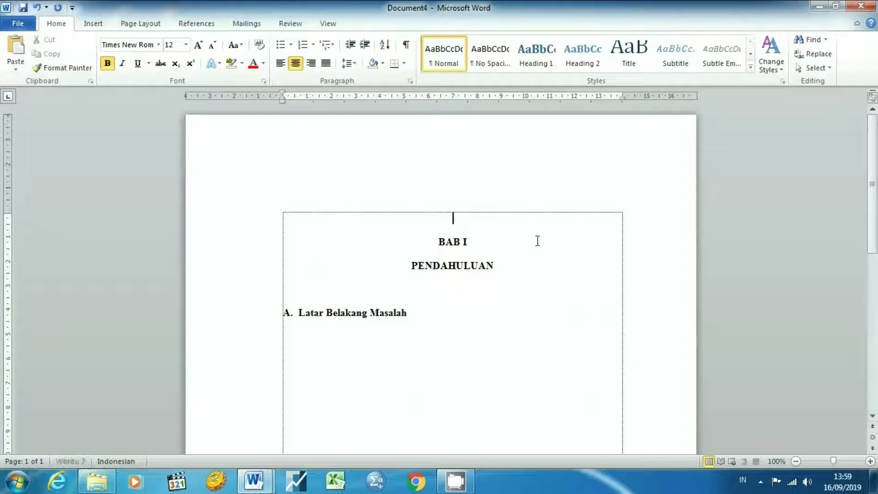
key(ctrl+l)
text(DAFTAR ISI)
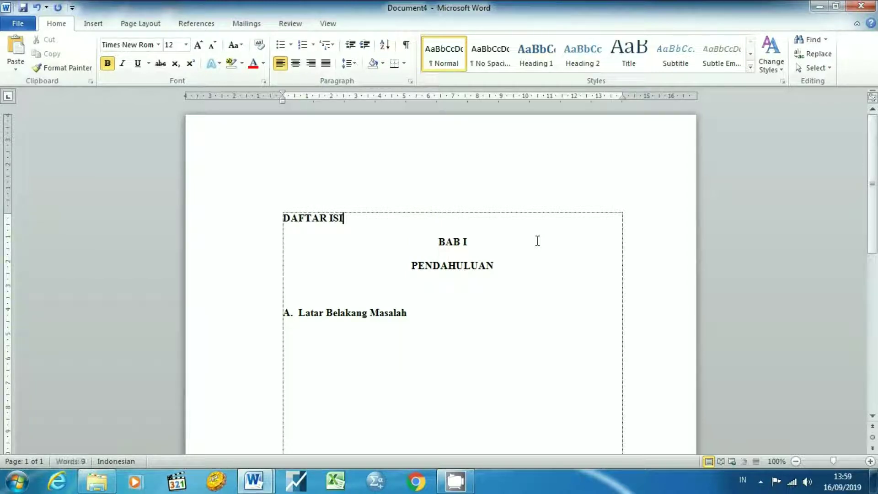
key(Return)
key(Return)
- Left-align BAB I, merge PENDAHULUAN onto its line, and select all text
key(Down)
key(ctrl+l)
key(Down)
key(BackSpace)
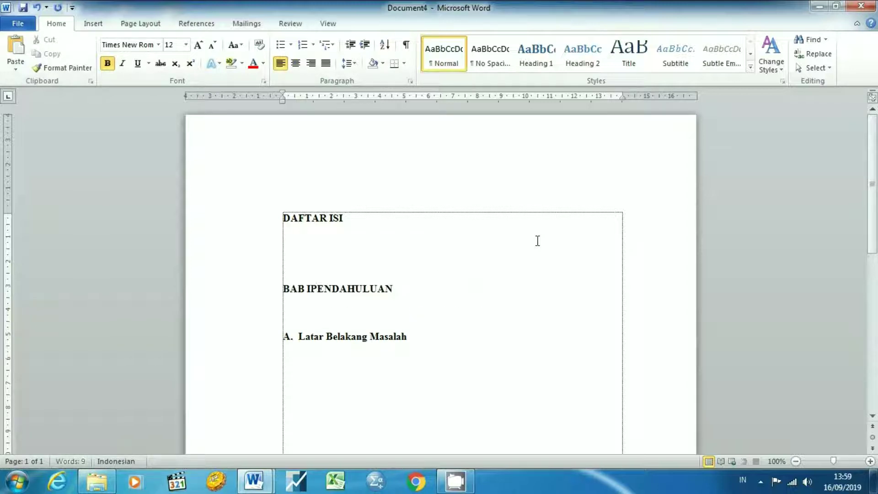
click(537, 241)
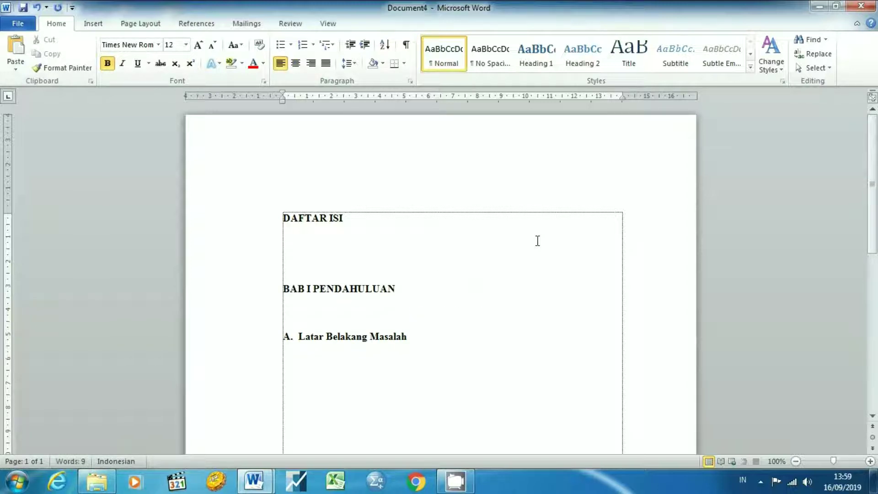
key(ctrl+a)
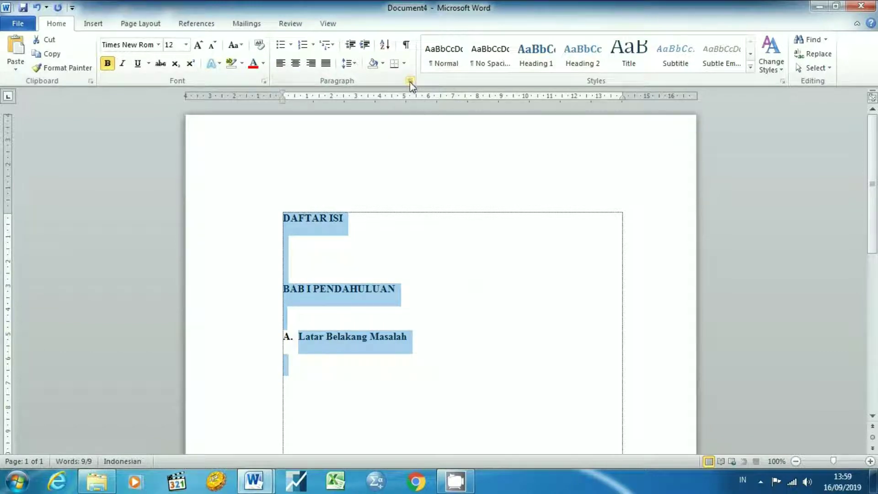
- Set all Document4 text to Double line spacing with 0 spacing after paragraphs
click(410, 81)
click(384, 259)
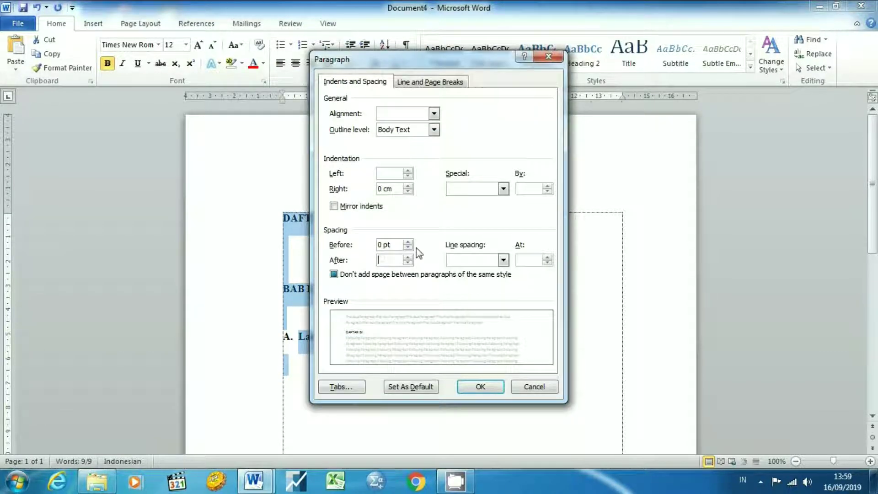
text(0)
click(504, 259)
click(492, 287)
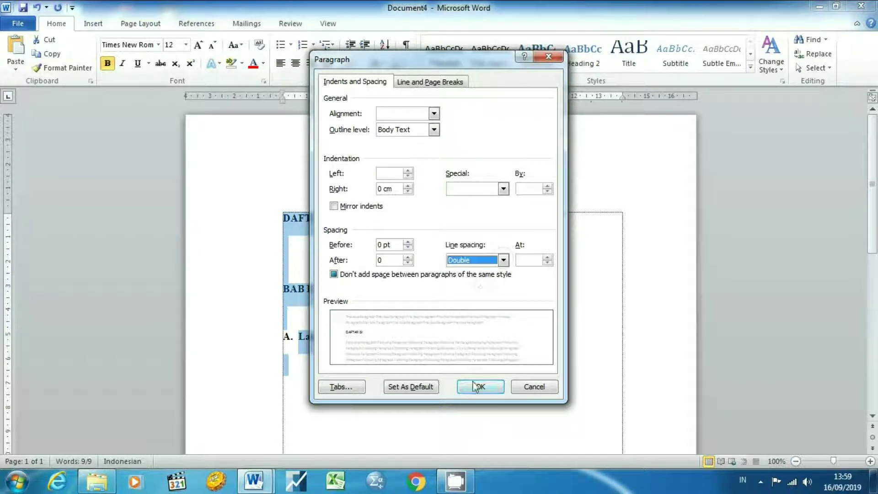
click(475, 386)
click(383, 328)
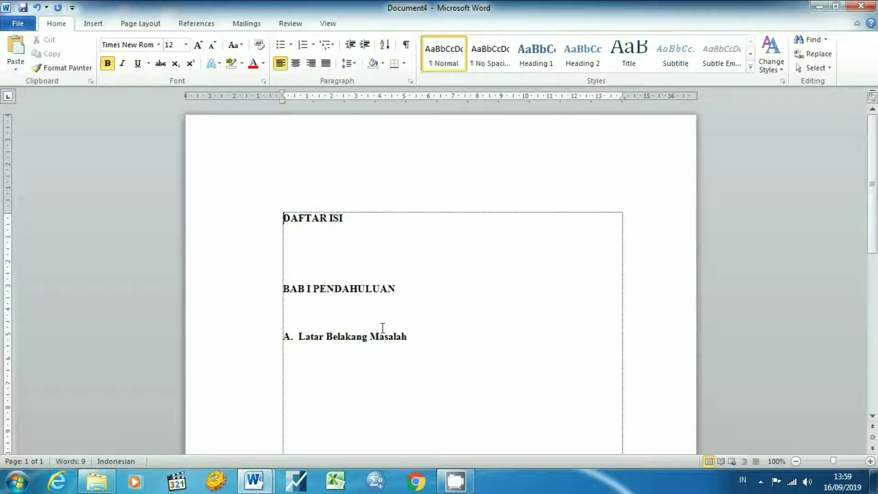
- Remove the blank lines, give both entries page number 1, and start item B
key(Delete)
key(Down)
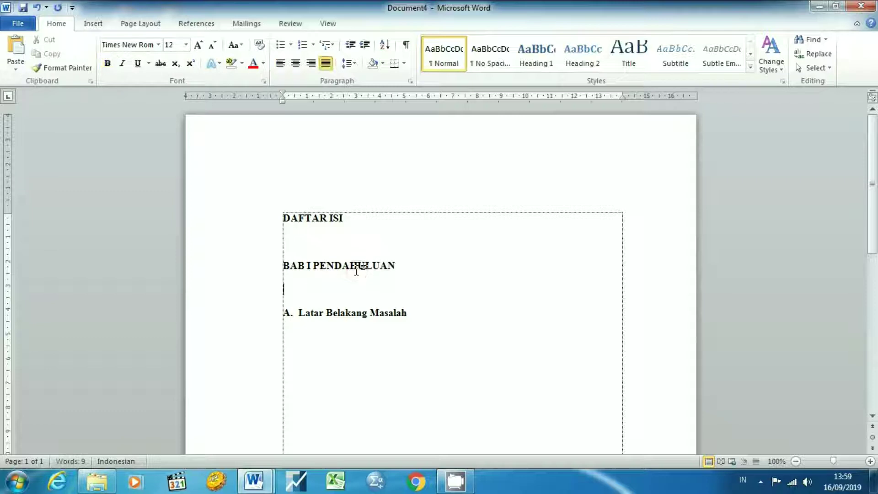
key(Delete)
key(Up)
key(End)
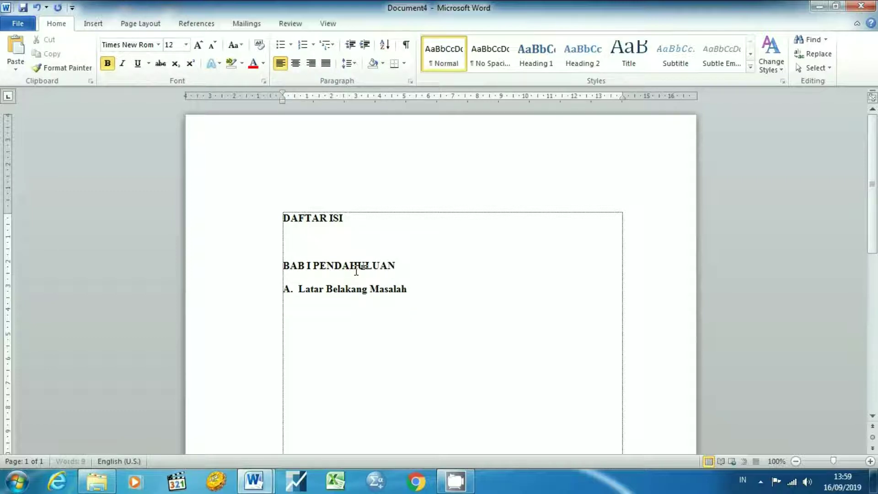
key(Down)
text(1)
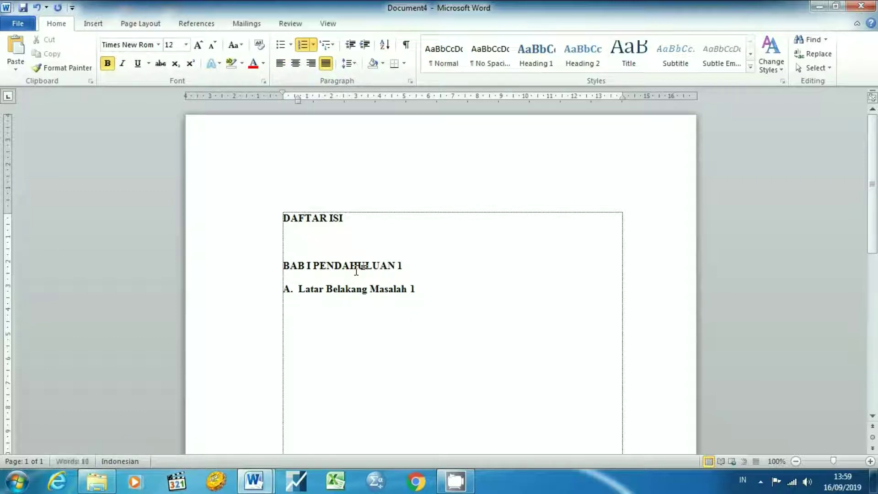
key(Return)
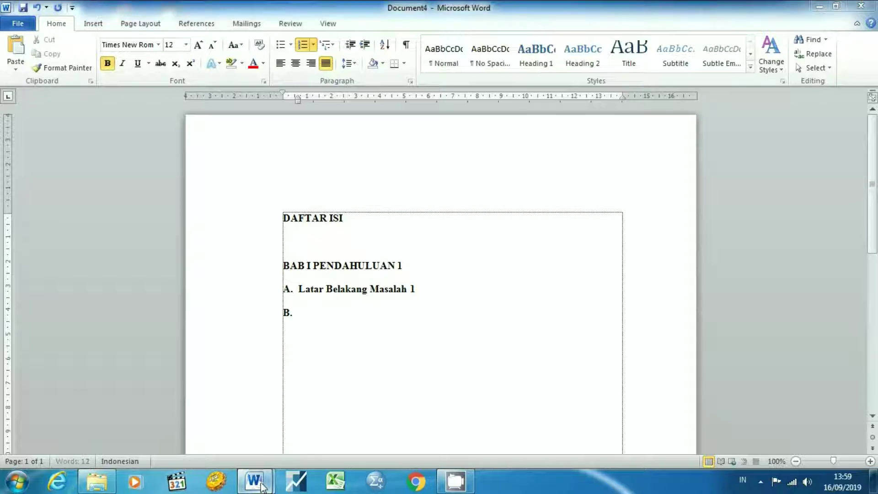
- Select the Identifikasi Masalah heading on page 5 of PROPOSAL
click(168, 433)
key(Page_Down)
key(Page_Down)
key(Page_Down)
key(Page_Down)
key(Page_Down)
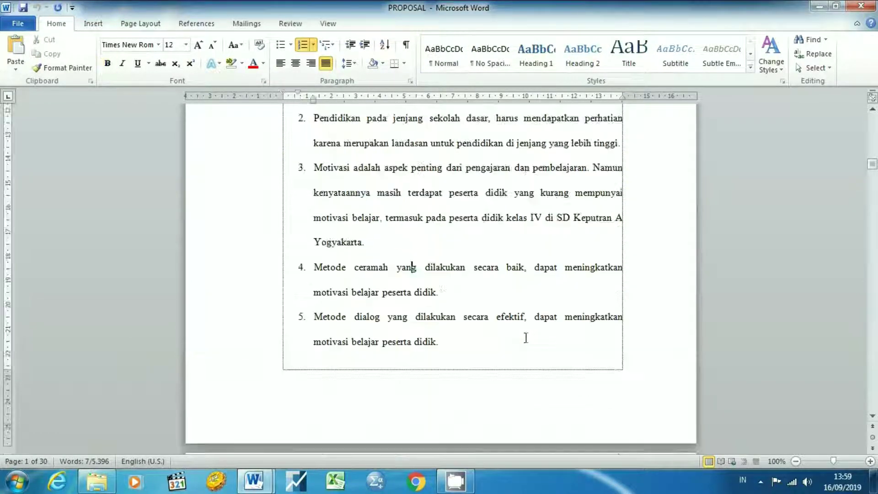
key(Page_Up)
key(shift+End)
key(ctrl+c)
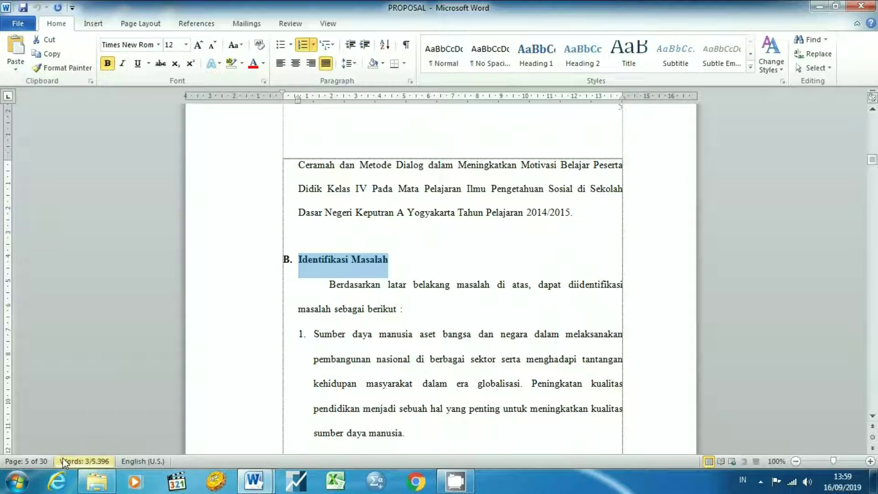
- Paste Identifikasi Masalah after B. with page number 5, then start item C
click(254, 480)
click(323, 438)
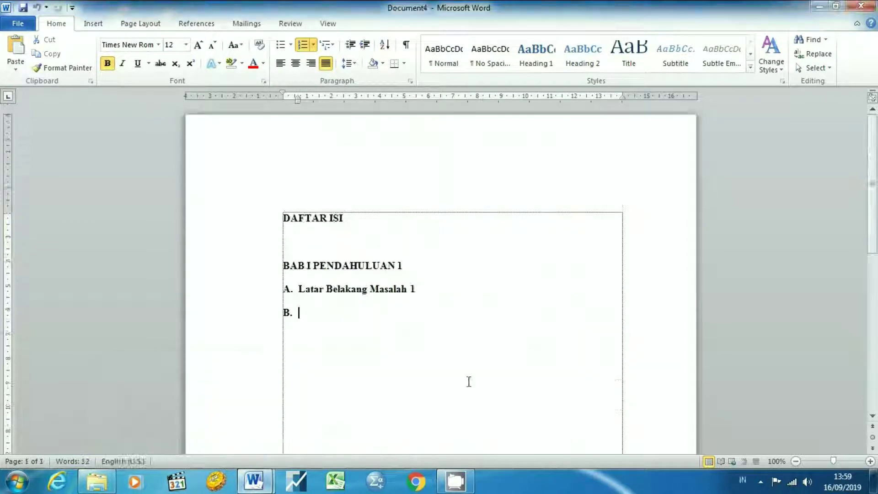
key(ctrl+v)
text(5)
key(Return)
- Copy Pembatasan Masalah from PROPOSAL into item C. with page number 6
click(254, 481)
click(194, 437)
scroll(303, 409, down, 5)
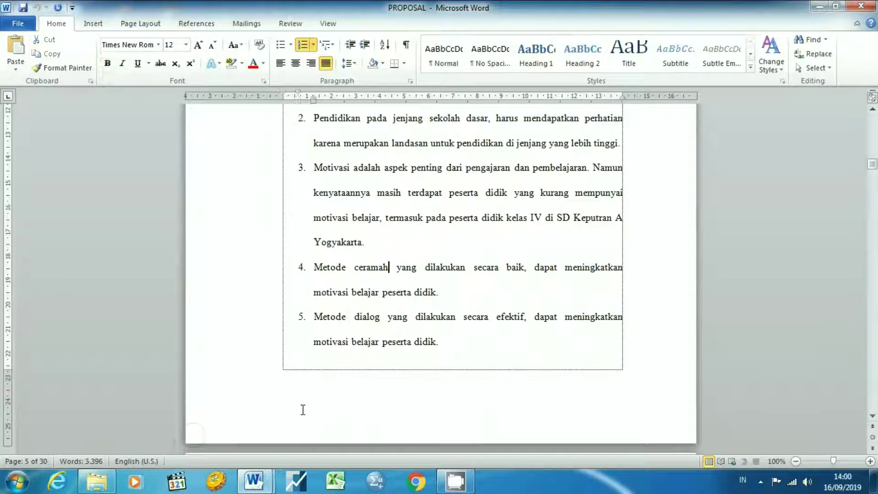
scroll(303, 410, down, 5)
key(ctrl+c)
click(254, 481)
click(302, 437)
key(ctrl+v)
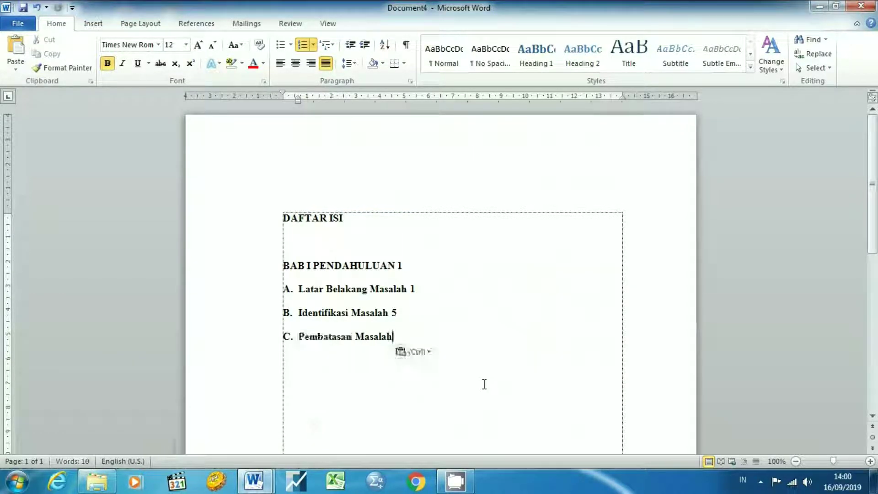
text( 6)
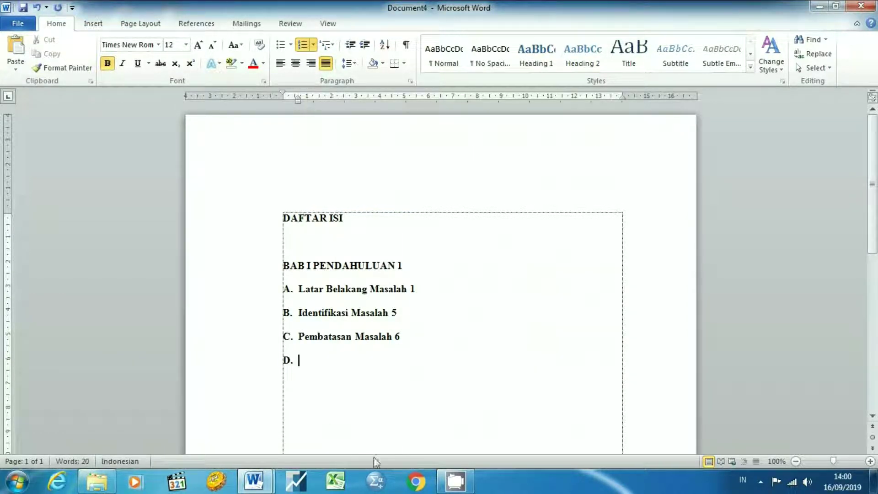
- Add Rumusan Masalah with page 6 as item D., then start item E
click(254, 481)
click(237, 439)
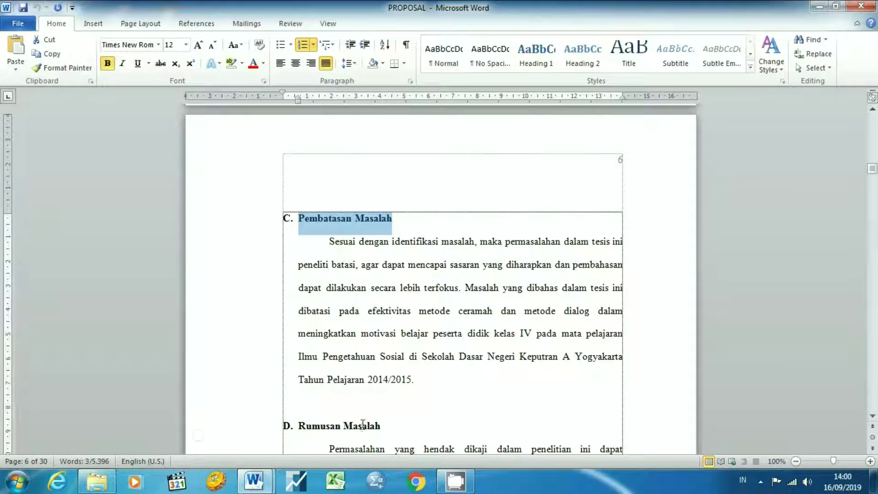
click(364, 425)
triple_click(365, 421)
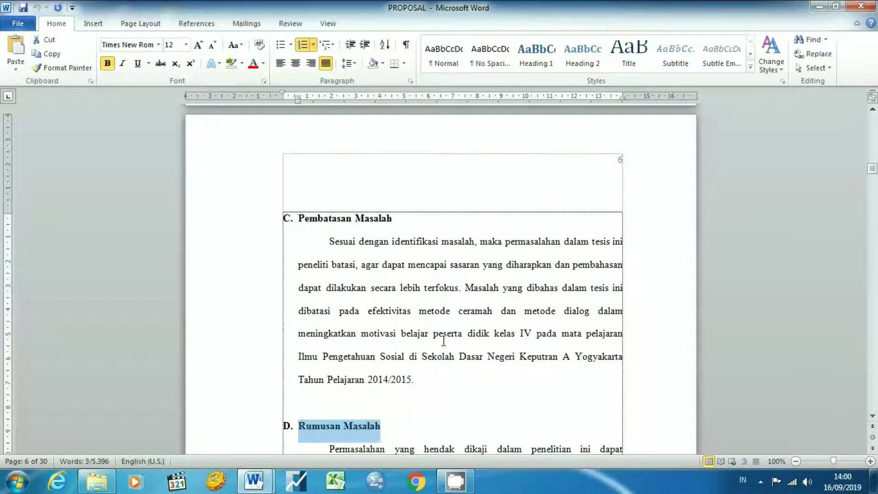
click(334, 416)
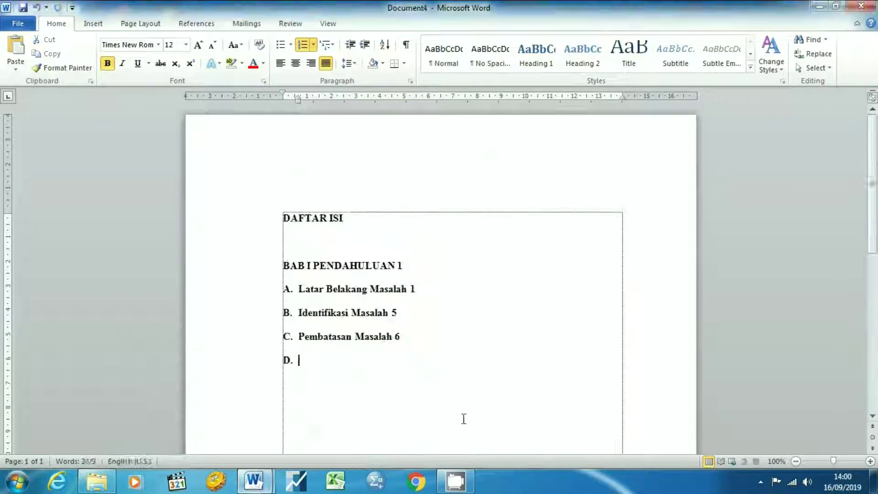
key(ctrl+v)
text(6)
key(Return)
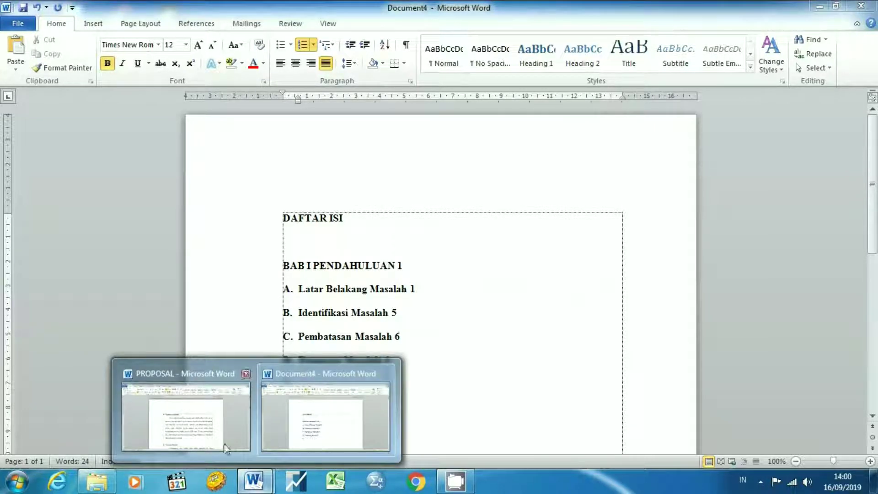
- Copy Tujuan Penelitian into item E. with page number 7, then start item F
mouse_move(254, 481)
click(224, 446)
key(Down)
key(Down)
key(Down)
key(Down)
key(Down)
key(Down)
key(Up)
key(Up)
key(Up)
key(Up)
key(Up)
key(Up)
key(Up)
key(Up)
key(Home)
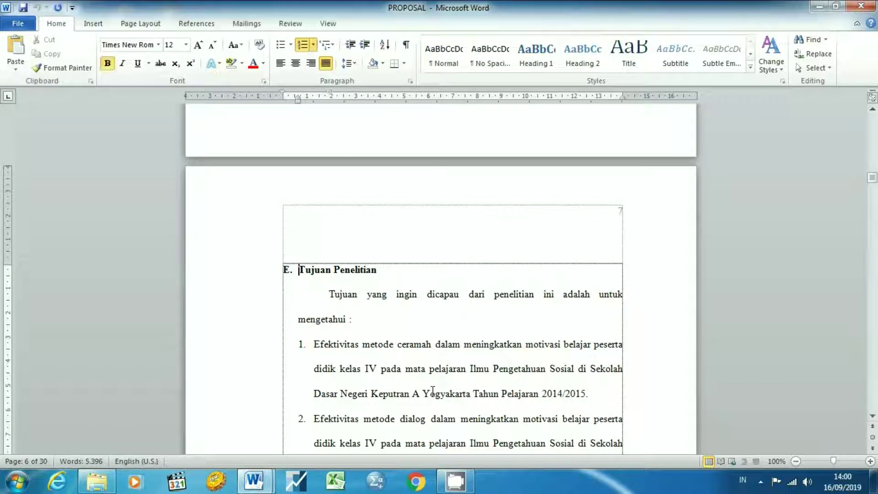
key(shift+End)
key(ctrl+c)
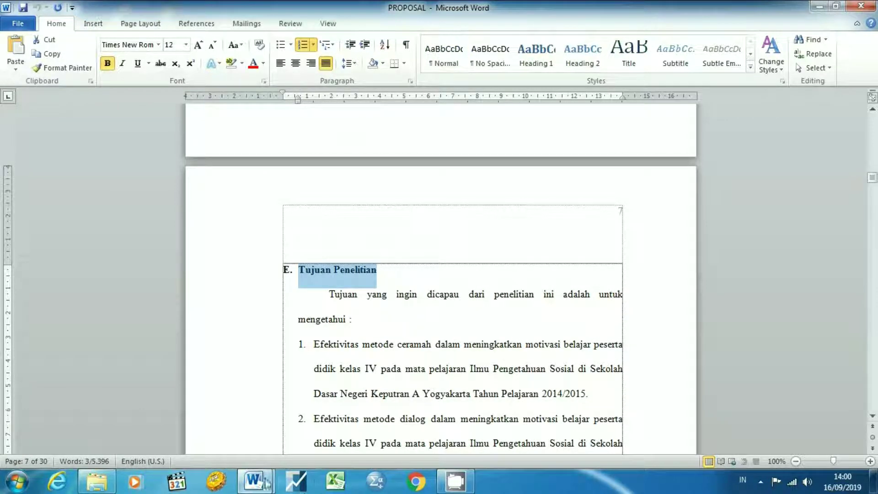
click(329, 402)
key(ctrl+v)
text(6)
key(BackSpace)
text(7)
key(Return)
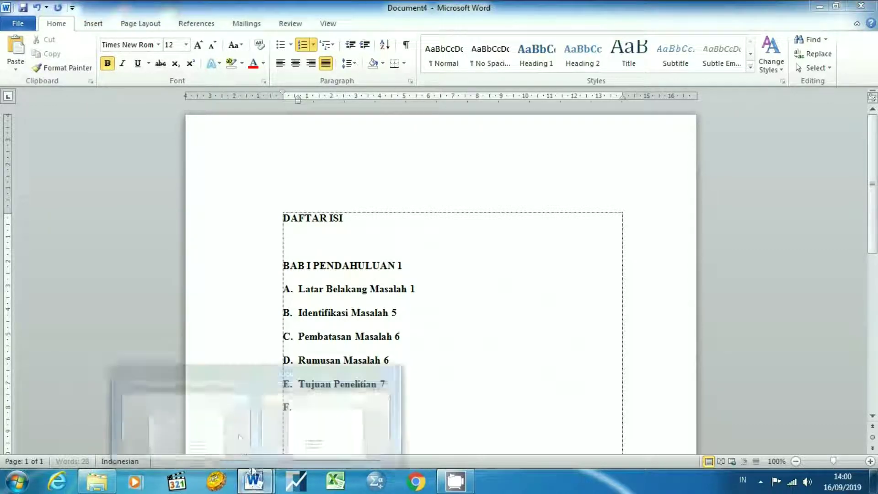
- Paste the Manfaat Penelitian heading as item F. and begin an unnumbered line
click(223, 430)
scroll(354, 405, down, 10)
key(Home)
key(shift+End)
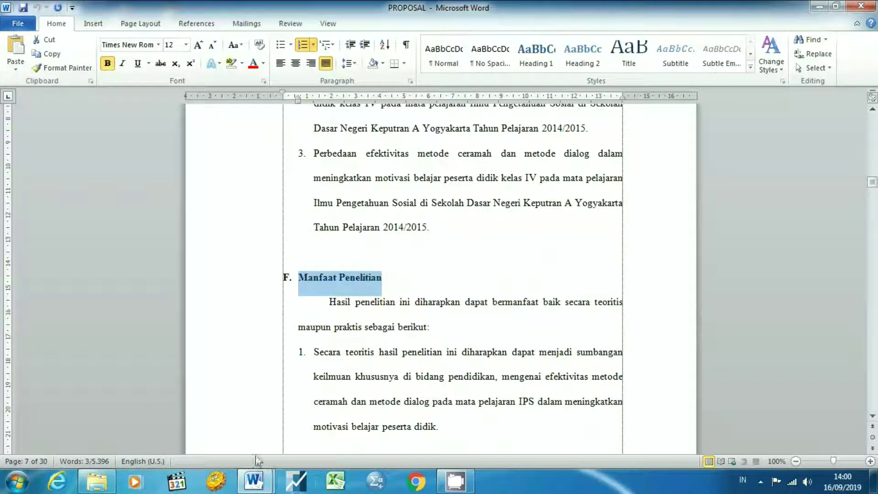
key(ctrl+c)
click(255, 480)
click(315, 425)
key(ctrl+v)
key(Return)
key(Return)
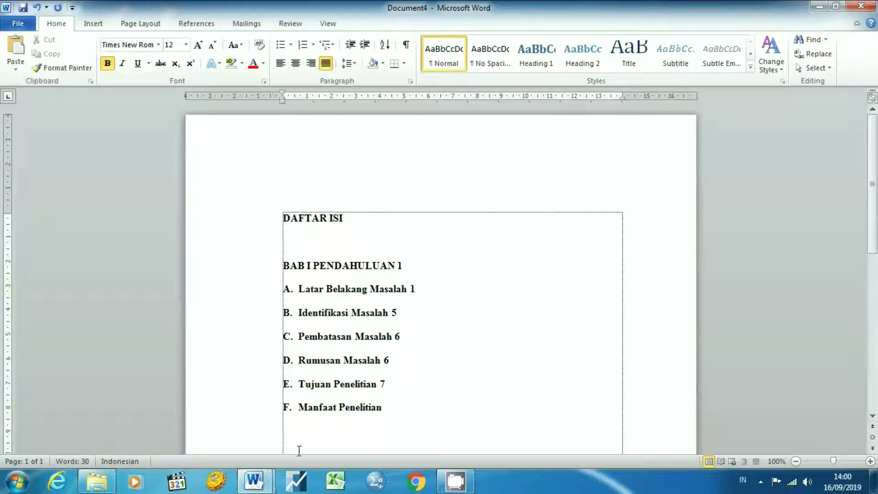
- Scroll PROPOSAL down to the BAB II chapter headings
click(254, 480)
click(201, 430)
scroll(310, 403, down, 6)
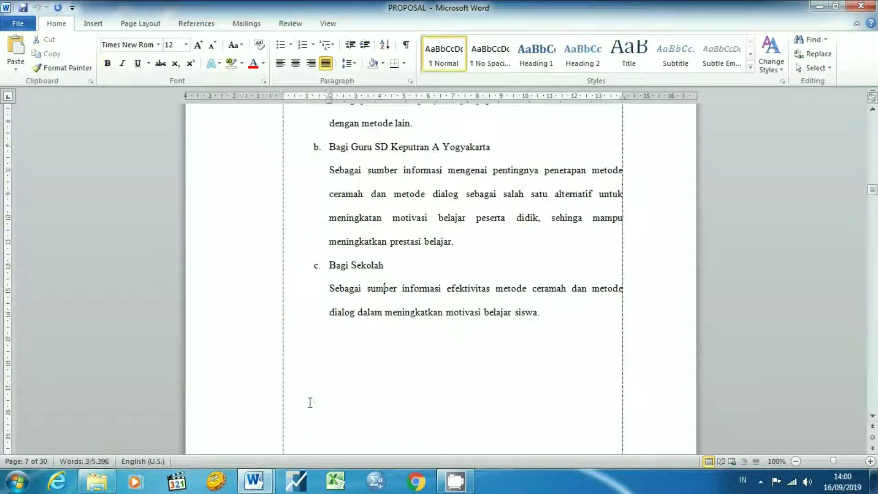
scroll(310, 402, down, 10)
- Paste the BAB II, KAJIAN PUSTAKA DAN HIPOTESIS and Kajian Teoritis headings, removing the blank line
key(shift+Down)
key(shift+Down)
key(shift+Down)
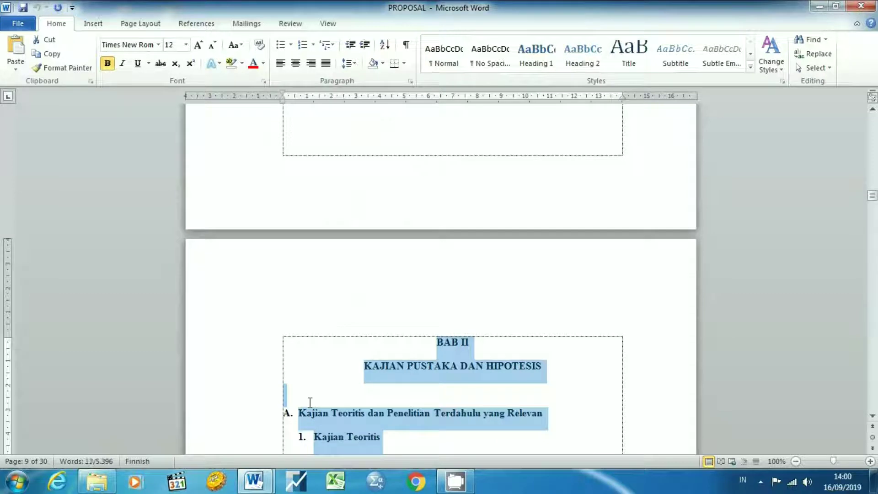
key(shift+Down)
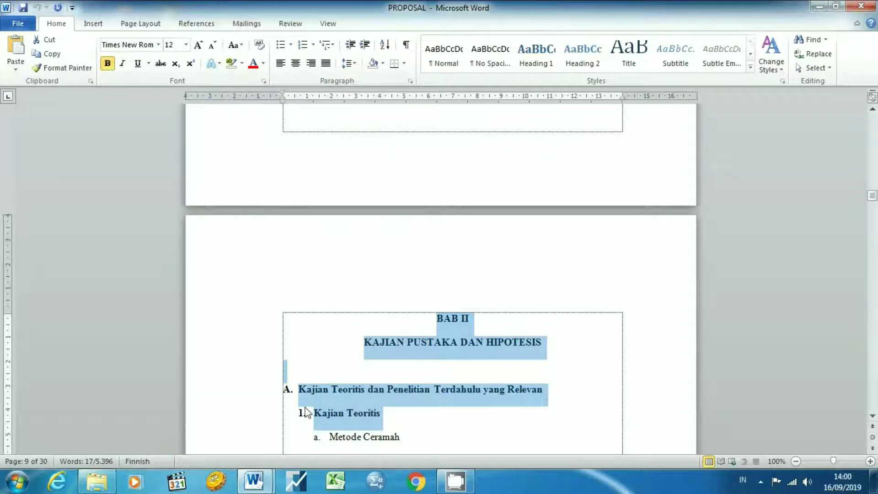
click(255, 480)
click(316, 414)
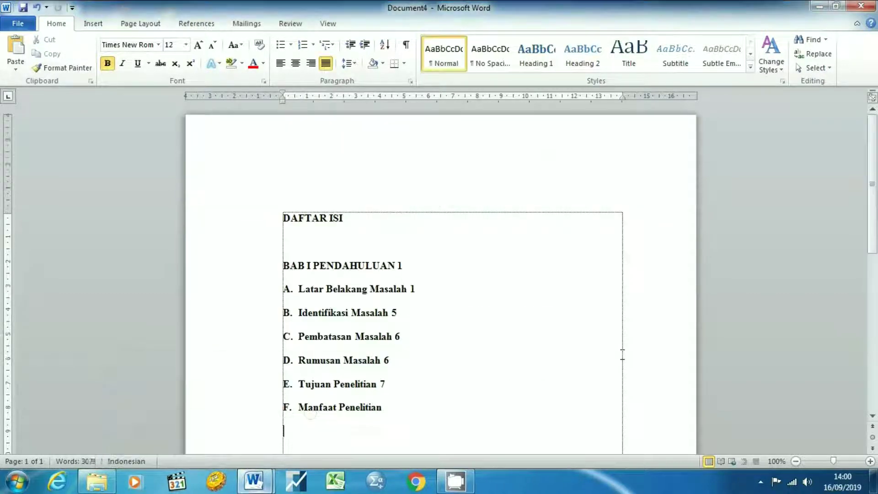
key(ctrl+v)
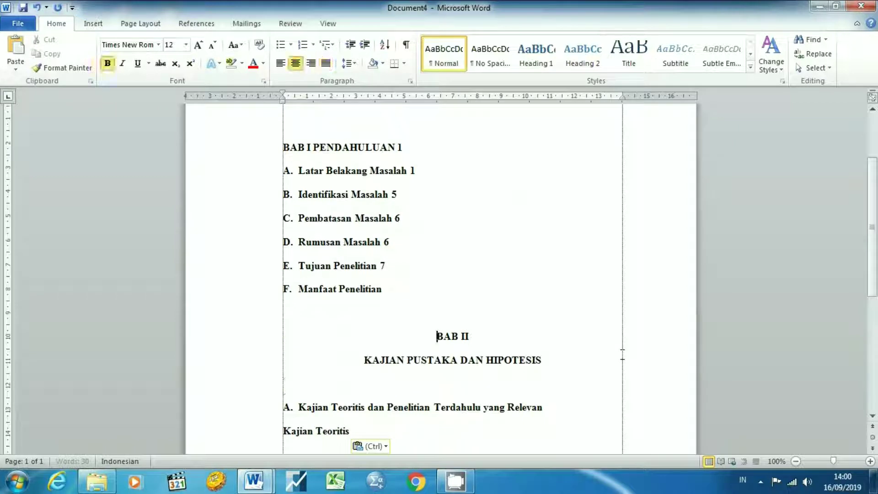
key(Delete)
- Align the chapter title lines and number Kajian Teoritis as 1. with reduced indent
key(Down)
key(ctrl+j)
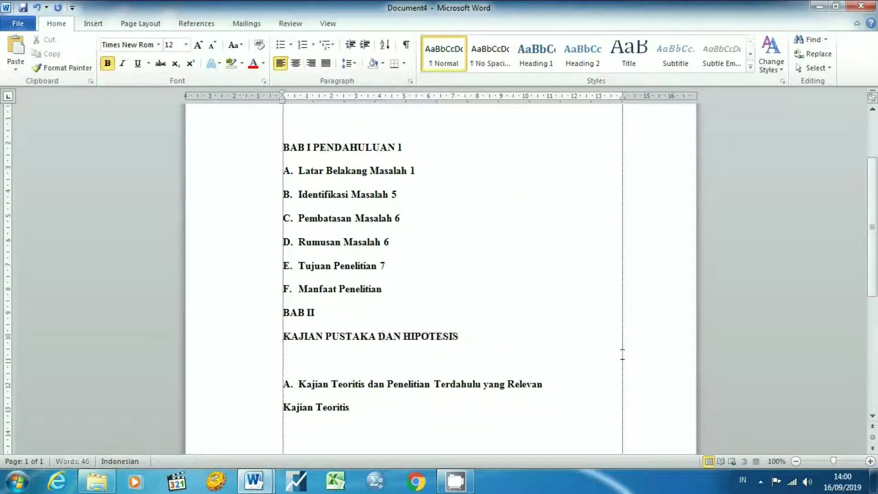
key(Down)
key(Down)
text(1)
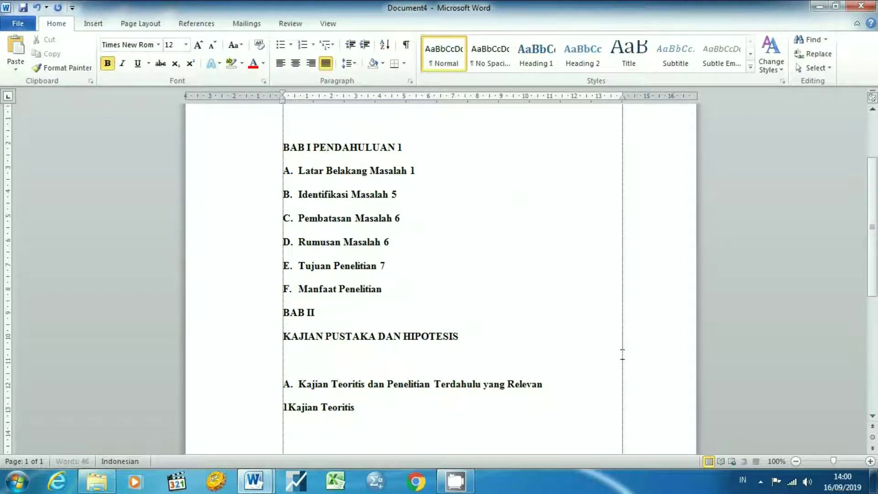
text(.)
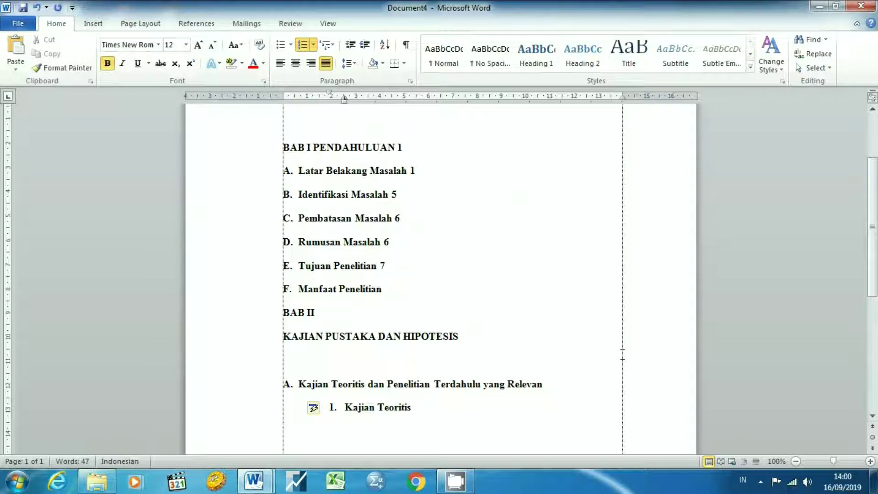
key(shift+Tab)
key(Return)
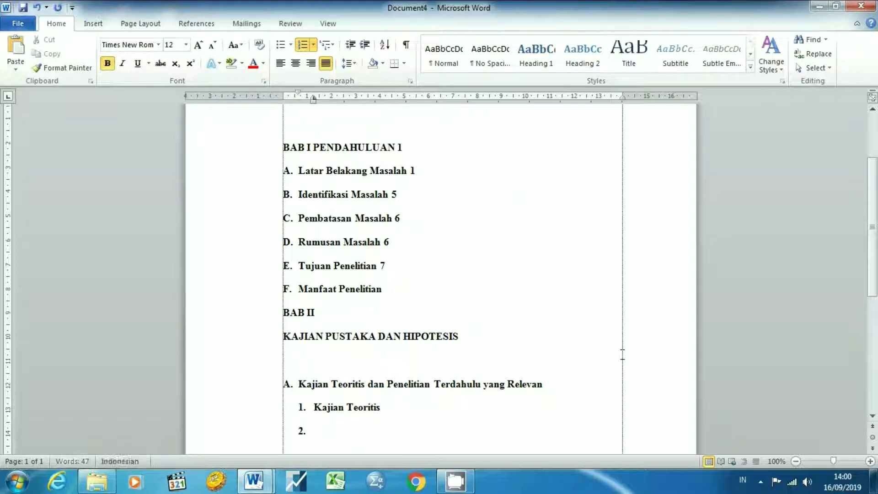
mouse_move(254, 481)
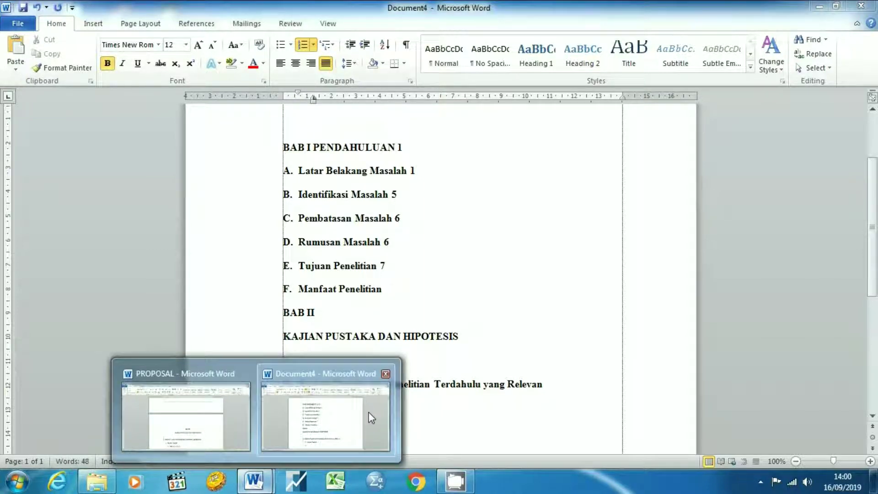
- Check the page in PROPOSAL and add page number 9 after the Relevan entry
click(213, 422)
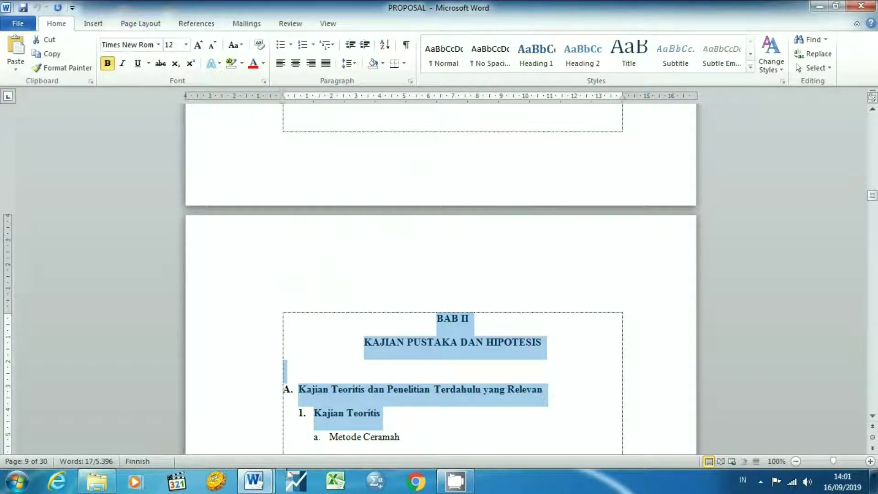
mouse_move(254, 481)
click(337, 426)
click(547, 388)
text(9)
key(Down)
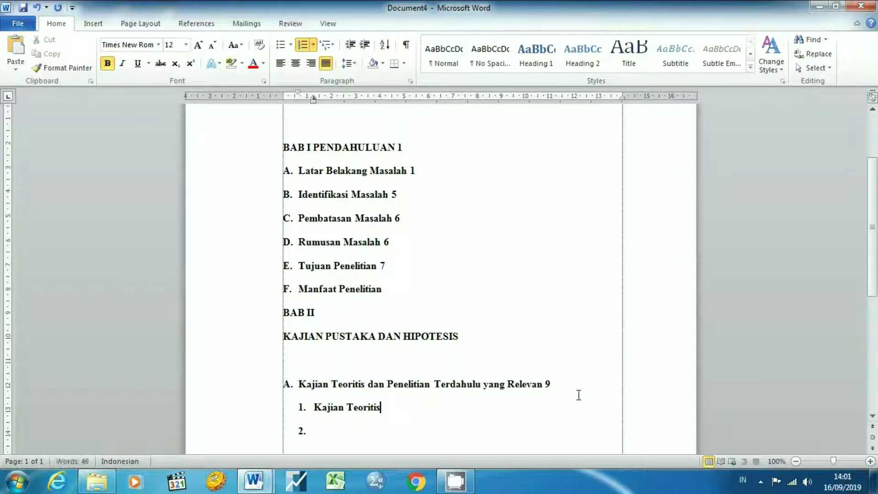
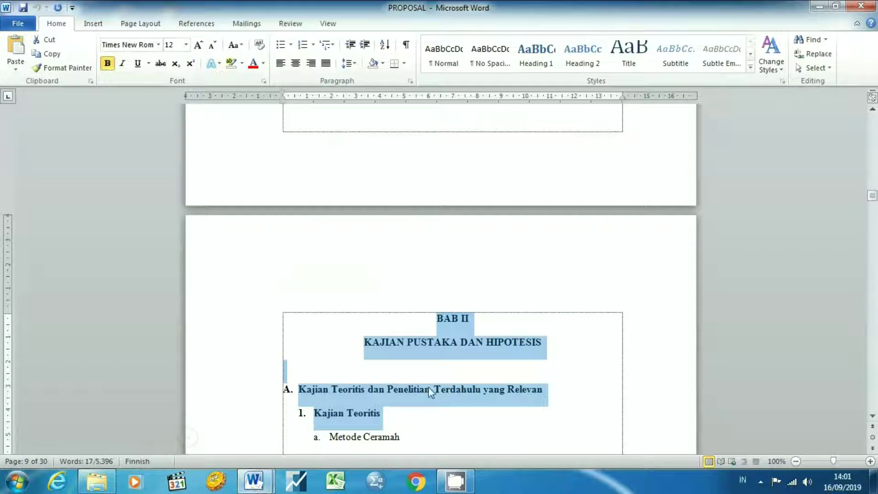
- Copy the Penelitian Terdahulu yang Relevan heading from PROPOSAL into the contents with page 25
key(Page_Down)
key(Page_Down)
key(Page_Down)
key(Page_Up)
key(Page_Up)
key(Page_Up)
key(Page_Up)
key(Page_Up)
scroll(430, 393, down, 3)
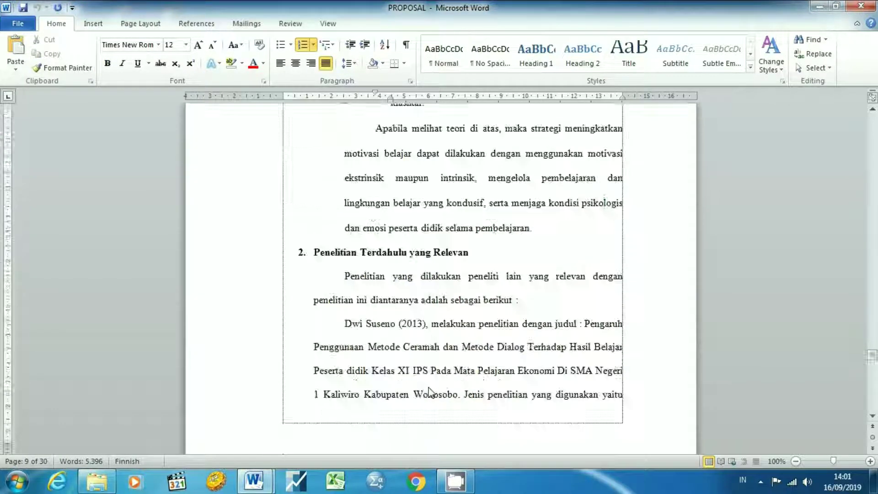
key(Up)
key(Up)
key(Up)
key(Down)
key(Down)
key(Down)
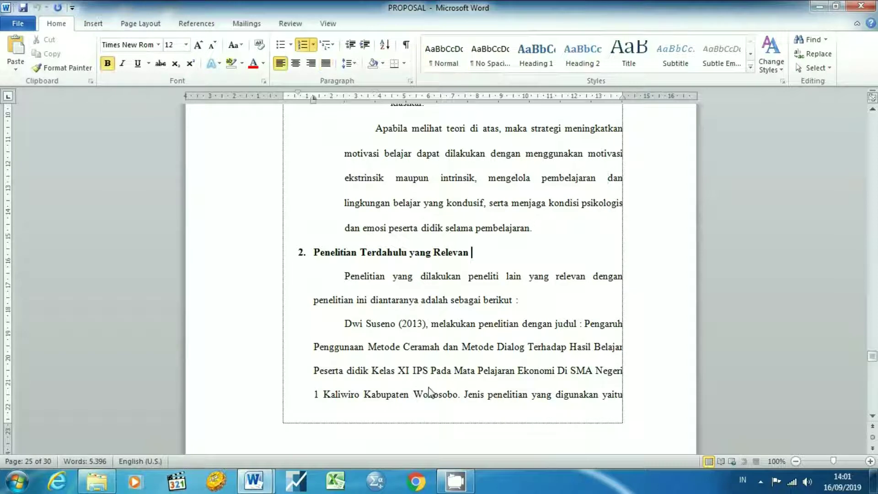
key(shift+End)
key(ctrl+c)
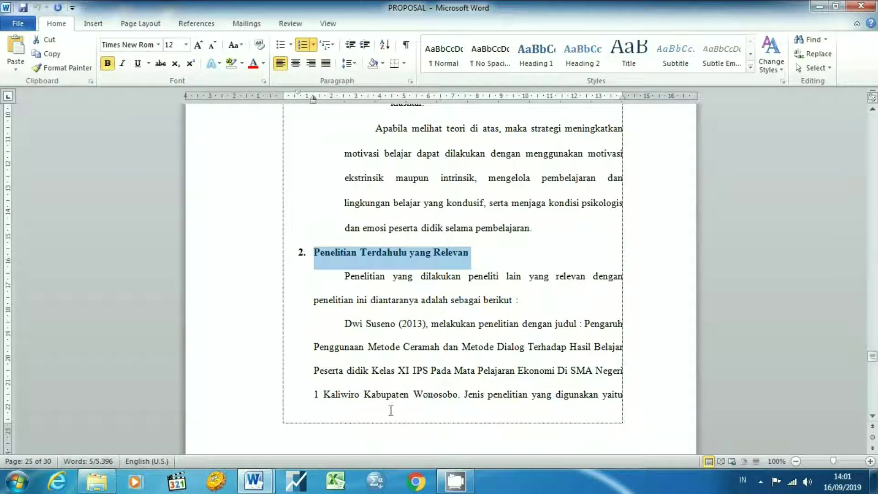
click(254, 481)
click(338, 426)
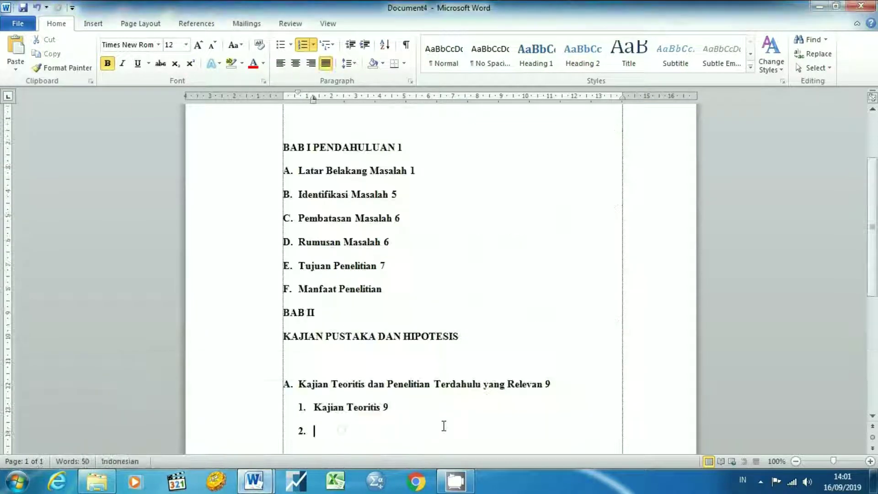
key(ctrl+v)
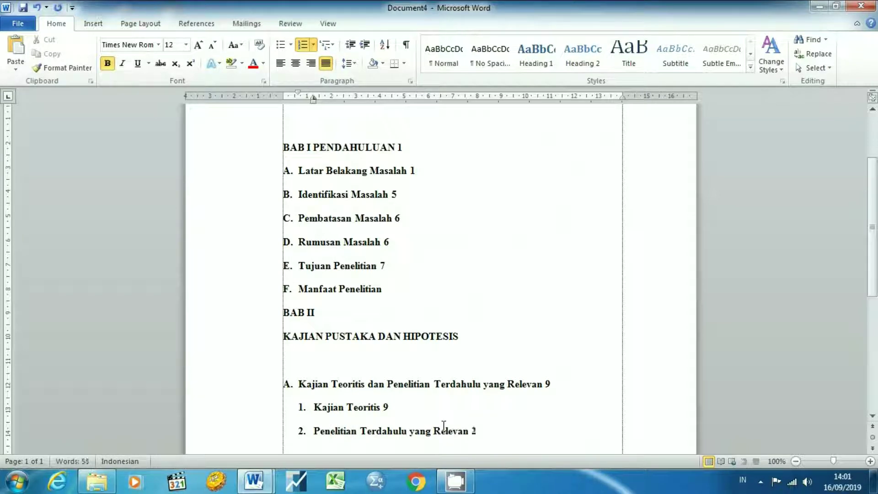
text(5)
key(Return)
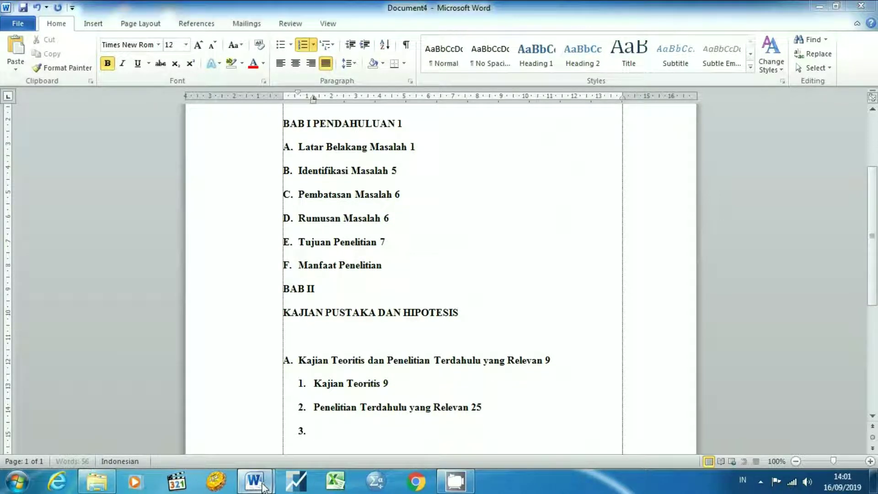
- Add the Kerangka Berpikir heading from the proposal to the contents with page 27
click(255, 480)
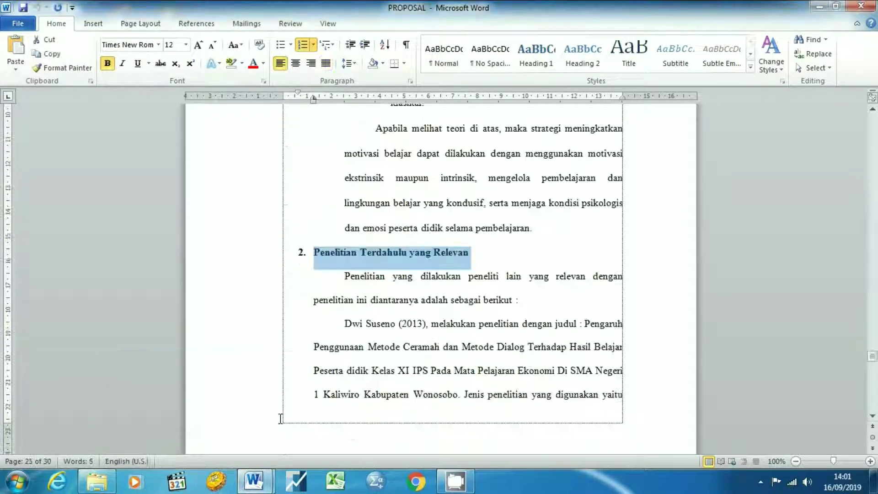
key(Page_Down)
key(Page_Down)
key(Page_Down)
key(Page_Down)
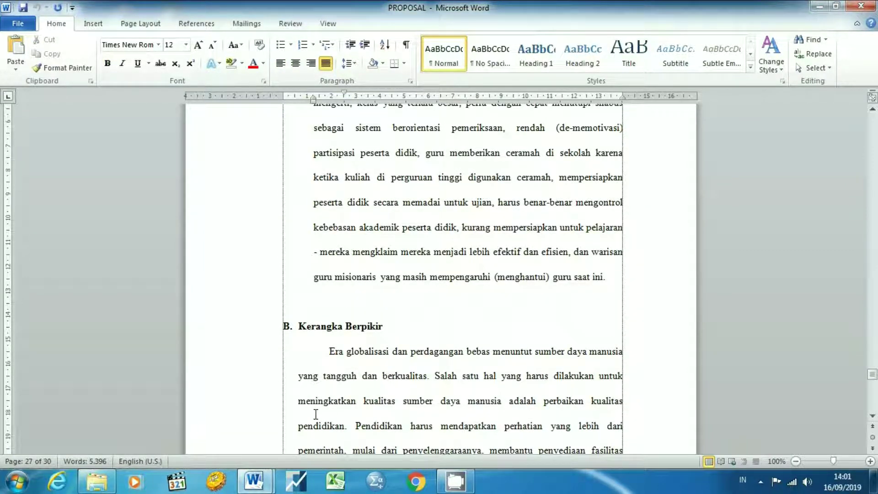
key(ctrl+Down)
key(ctrl+Down)
key(shift+End)
key(ctrl+c)
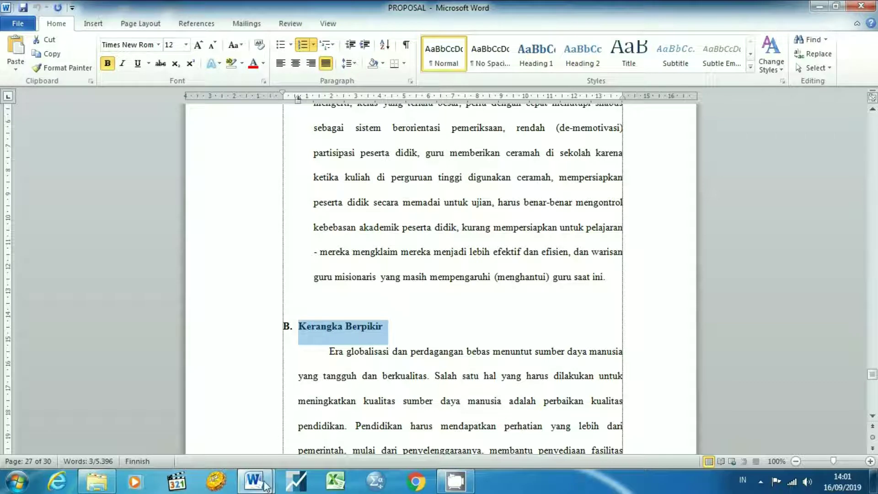
mouse_move(254, 482)
click(312, 429)
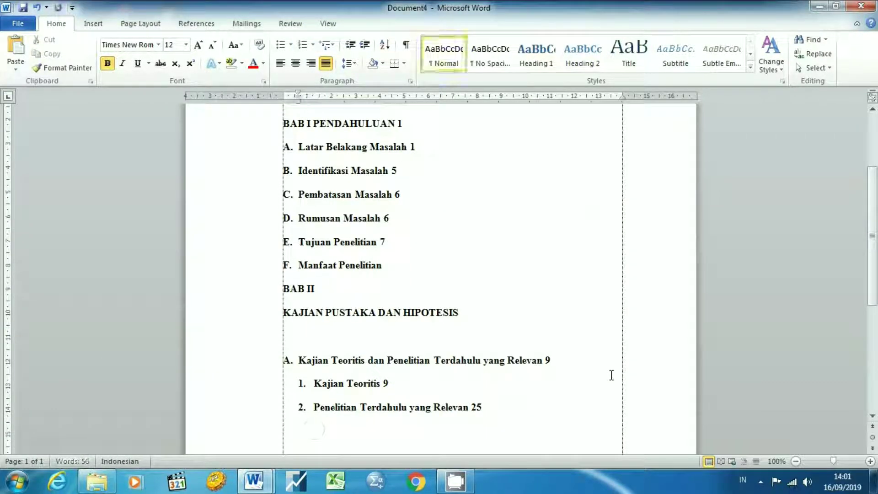
key(Return)
key(ctrl+v)
key(BackSpace)
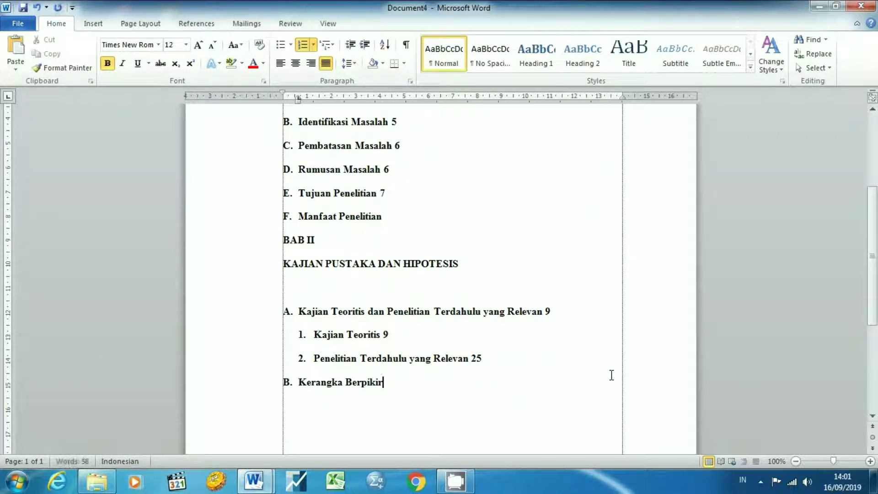
text( 27)
key(Return)
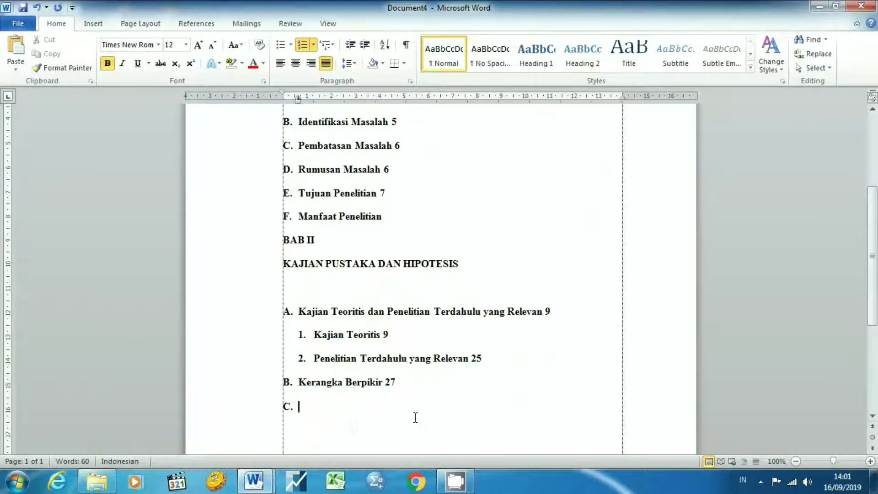
- Paste the Hipotesis Penelitian heading after item C and type its page number
click(203, 414)
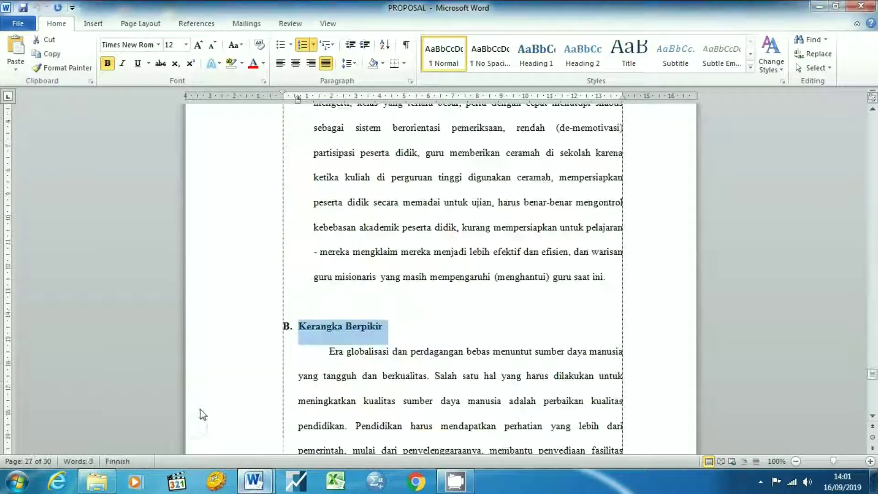
key(Page_Down)
key(Page_Down)
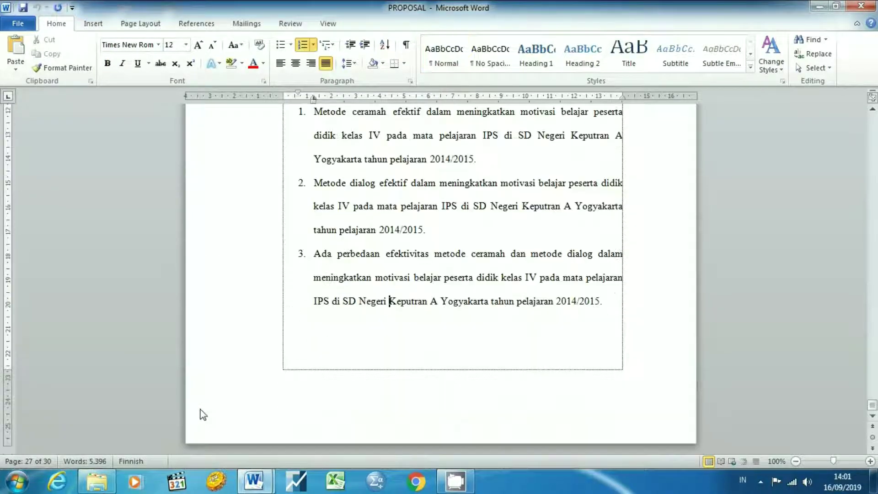
key(Page_Up)
key(Down)
key(Home)
key(shift+End)
key(ctrl+c)
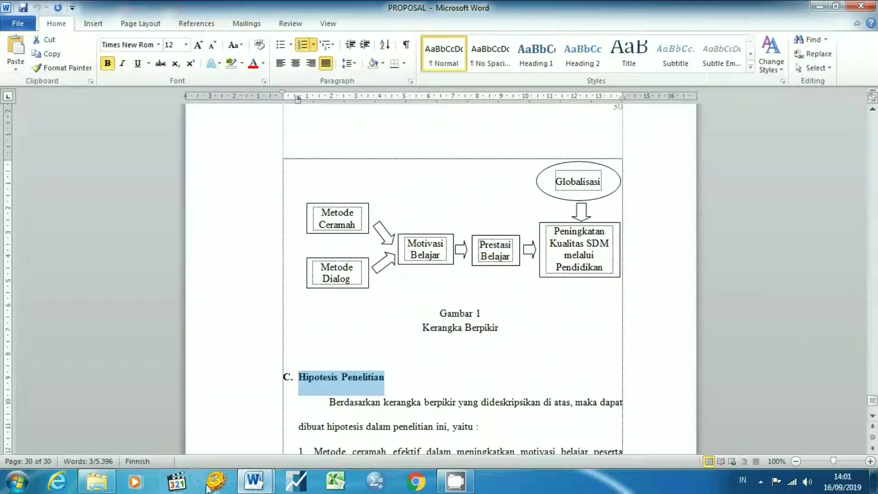
click(257, 486)
click(323, 431)
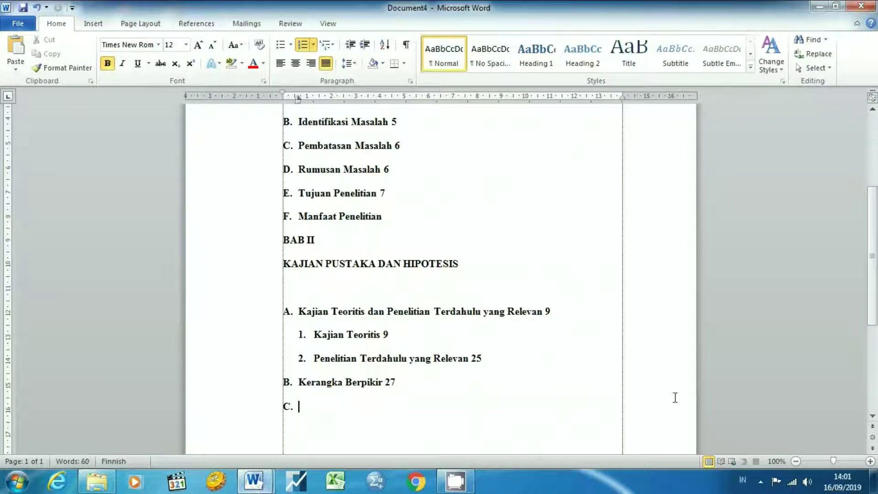
key(ctrl+v)
text(36)
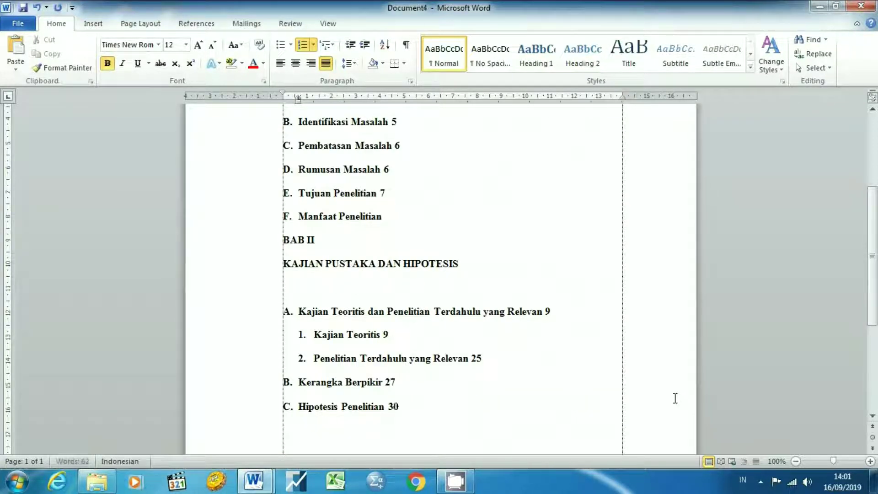
scroll(675, 398, up, 5)
key(Up)
key(Up)
key(Up)
key(Up)
key(Up)
key(Up)
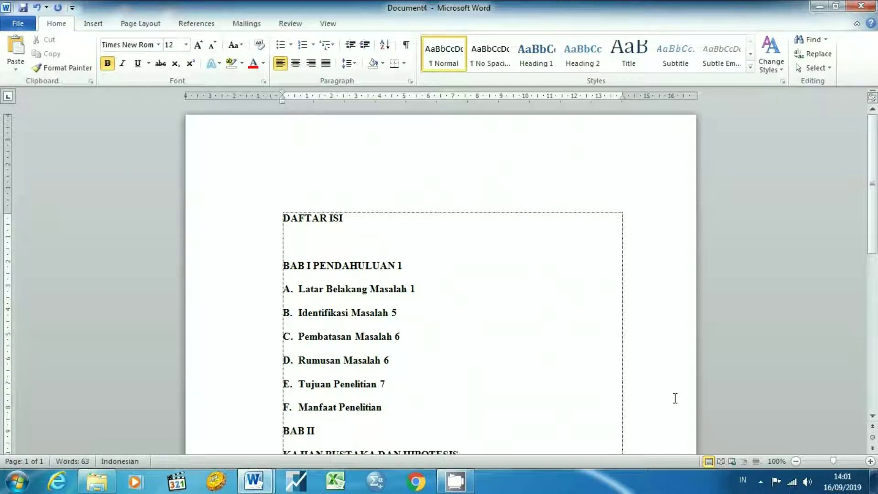
- Centre the DAFTAR ISI title and give BAB I PENDAHULUAN a roughly 1 cm hanging indent
key(Up)
key(ctrl+e)
key(Down)
key(Down)
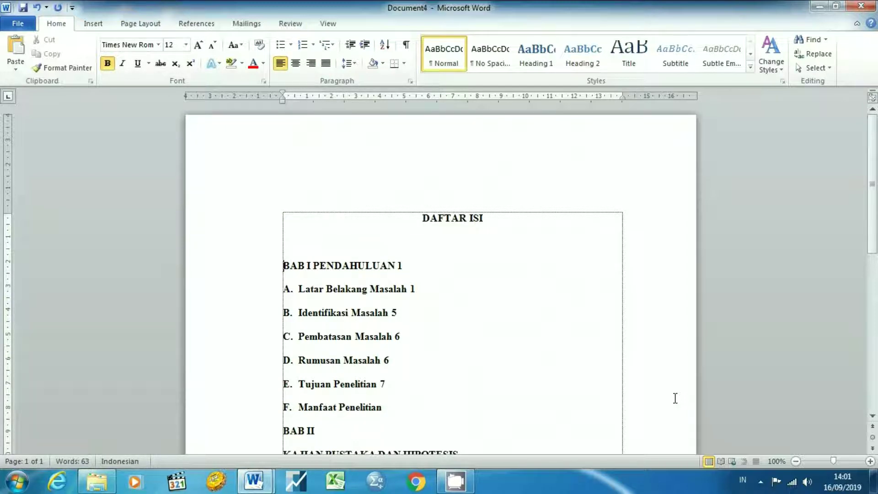
scroll(675, 398, down, 3)
key(Home)
drag(284, 99, 322, 108)
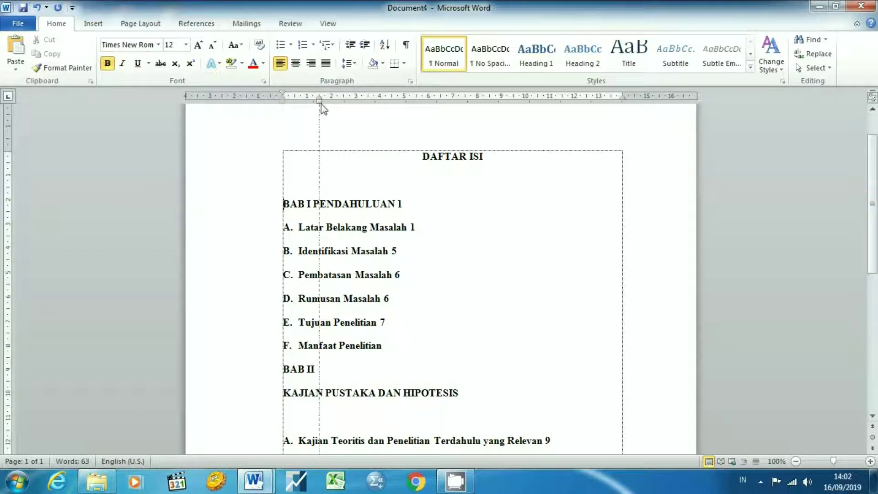
key(ctrl+Right)
key(ctrl+Right)
key(Tab)
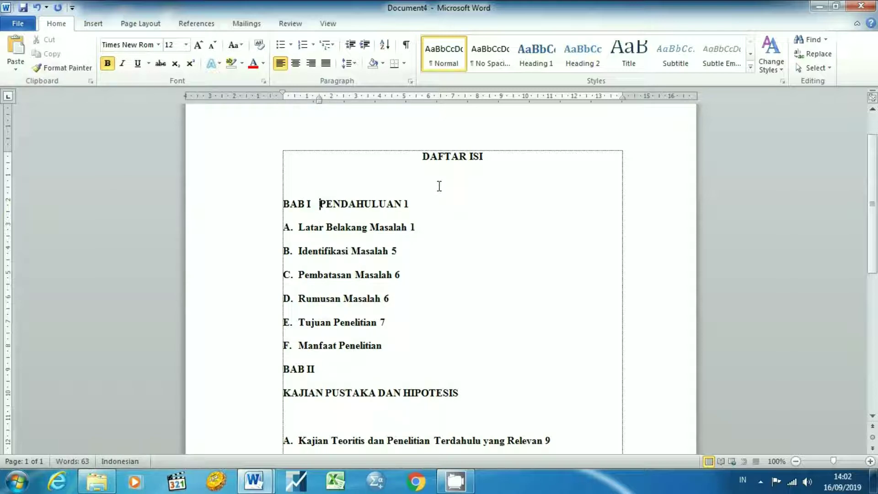
- Indent the BAB I sub-entries A to F two tab steps to the right
key(Down)
key(shift+Down)
key(shift+Down)
key(shift+Down)
key(shift+Down)
key(shift+Down)
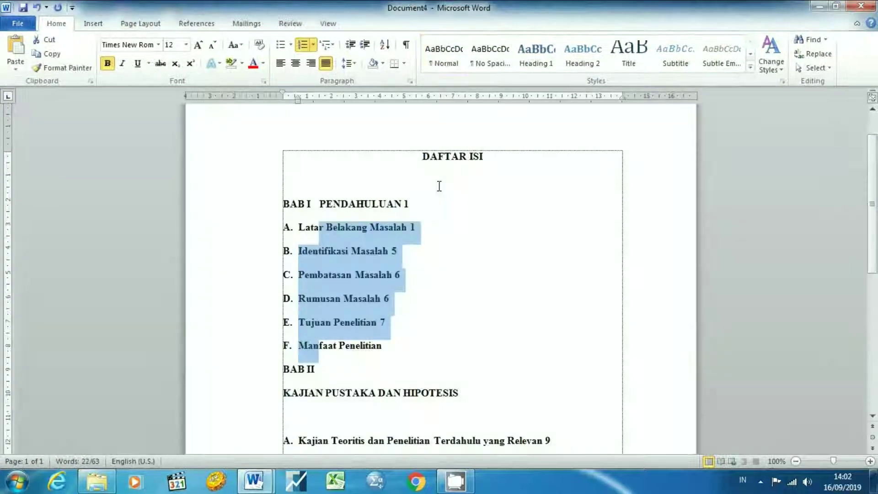
key(Tab)
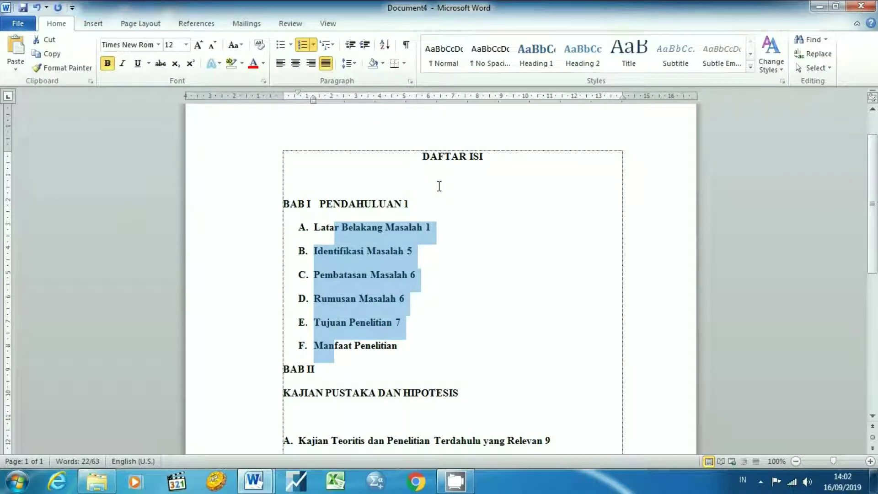
key(Tab)
key(Tab)
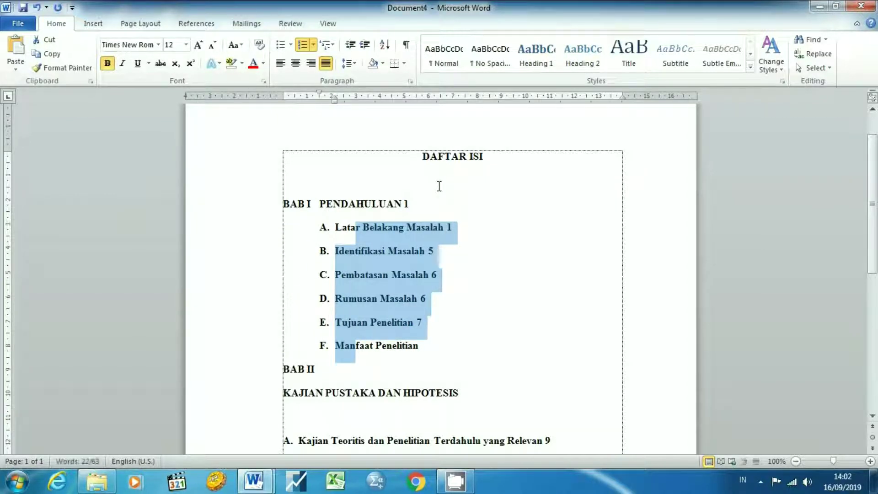
- Join KAJIAN PUSTAKA onto the BAB II line, aligned with BAB I's title
click(370, 393)
key(Home)
key(BackSpace)
drag(282, 99, 319, 125)
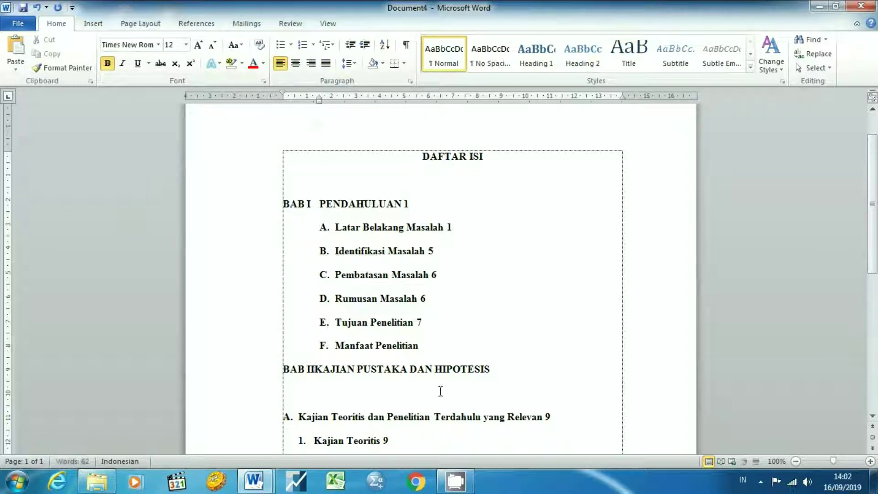
key(Tab)
- Remove the blank line under BAB II and indent its sub-entries to match BAB I
click(364, 405)
key(Delete)
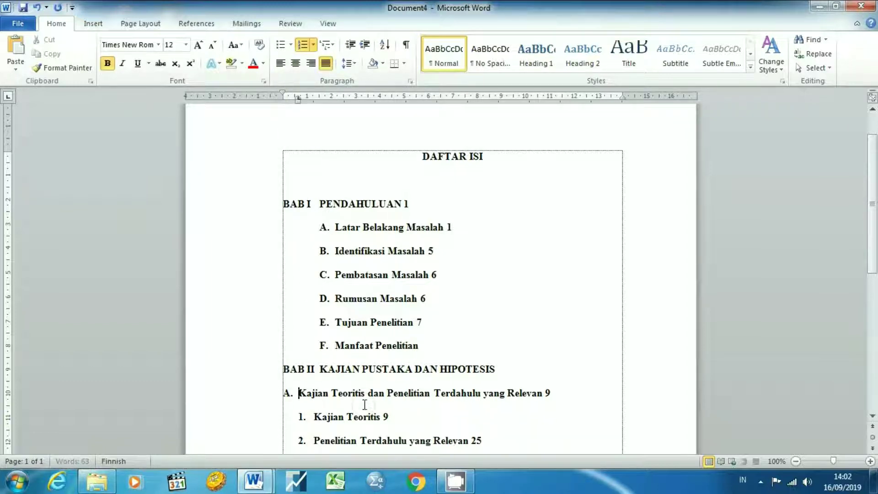
key(shift+Down)
key(shift+Down)
key(shift+Down)
key(shift+Down)
key(shift+Down)
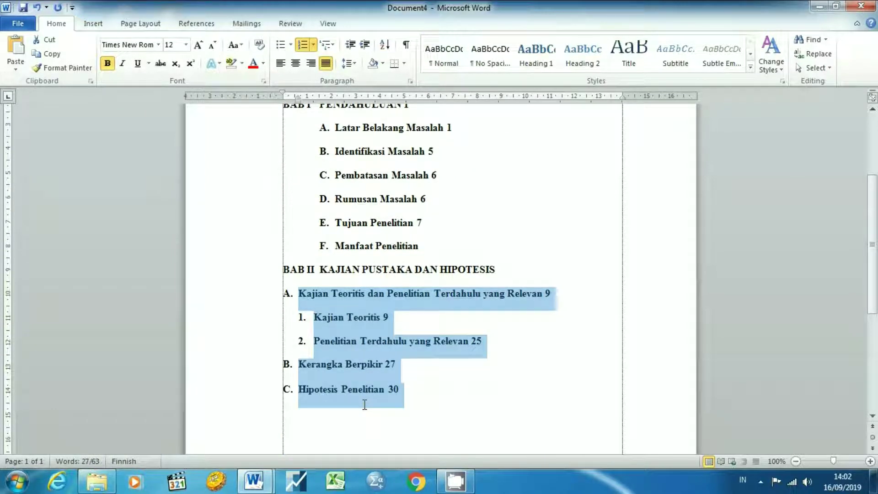
key(Tab)
key(Tab)
key(Tab)
scroll(389, 393, up, 5)
drag(238, 262, 300, 327)
scroll(319, 181, down, 5)
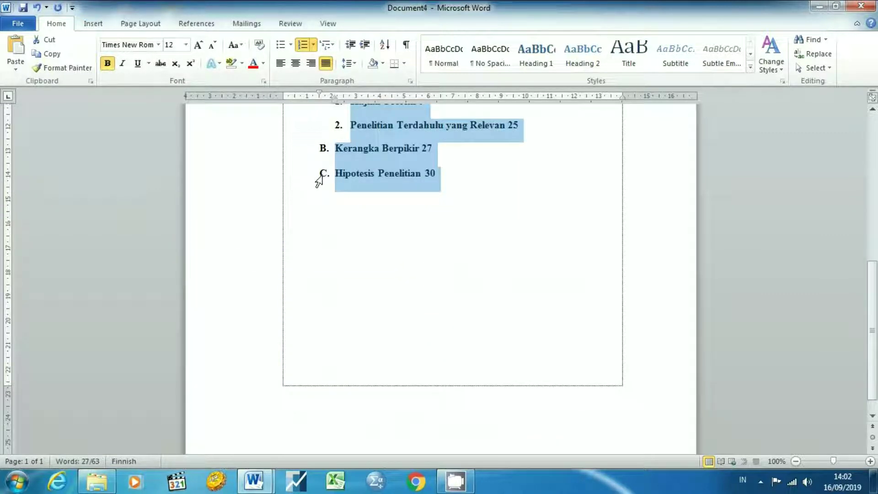
scroll(805, 140, up, 10)
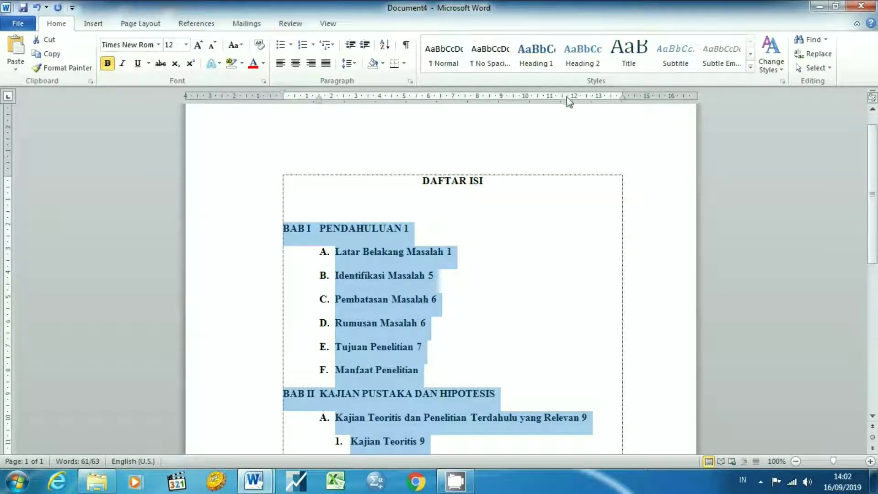
- Set a 12,5 cm tab stop with dotted leader 2 and a 14 cm right-aligned tab stop
double_click(587, 97)
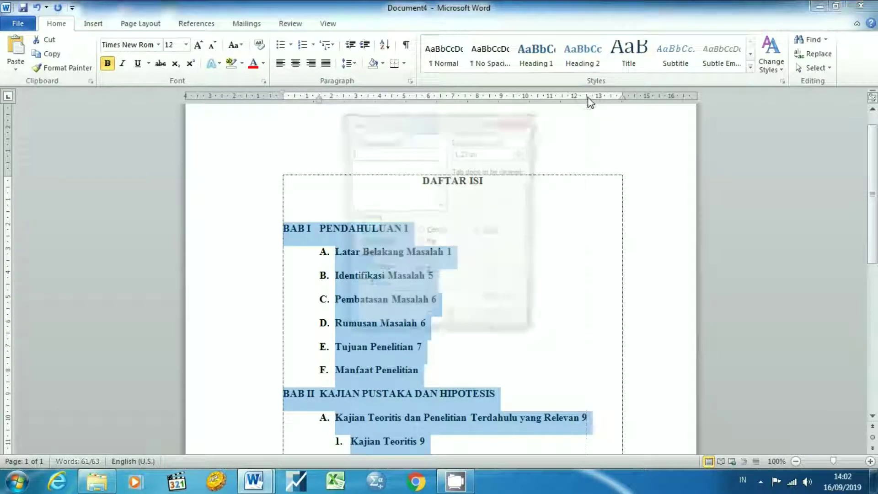
text(12)
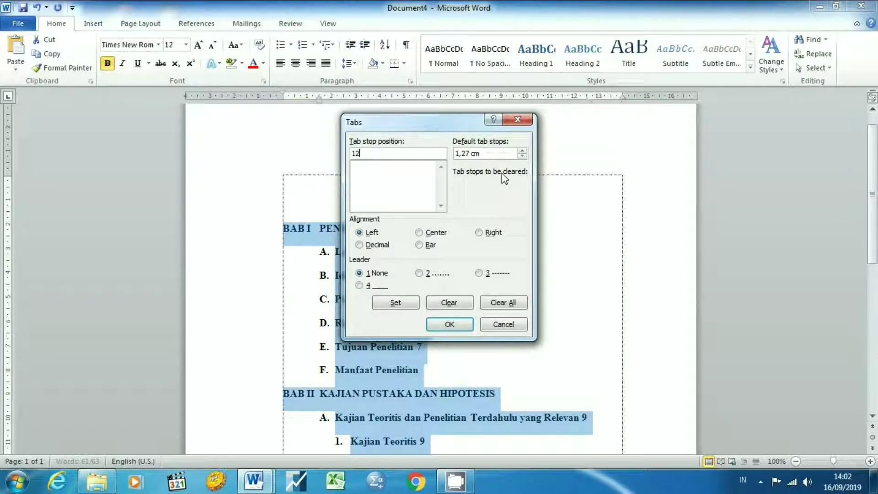
text(,5)
click(419, 273)
click(408, 304)
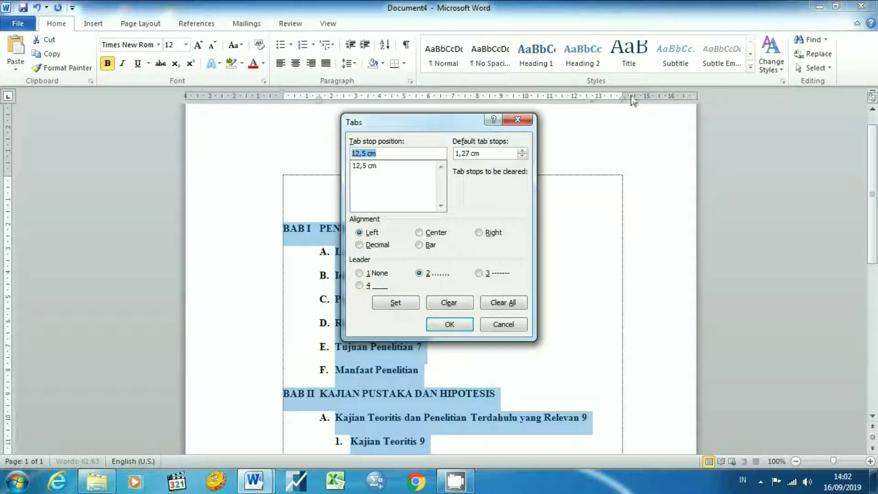
text(14)
click(484, 234)
click(405, 303)
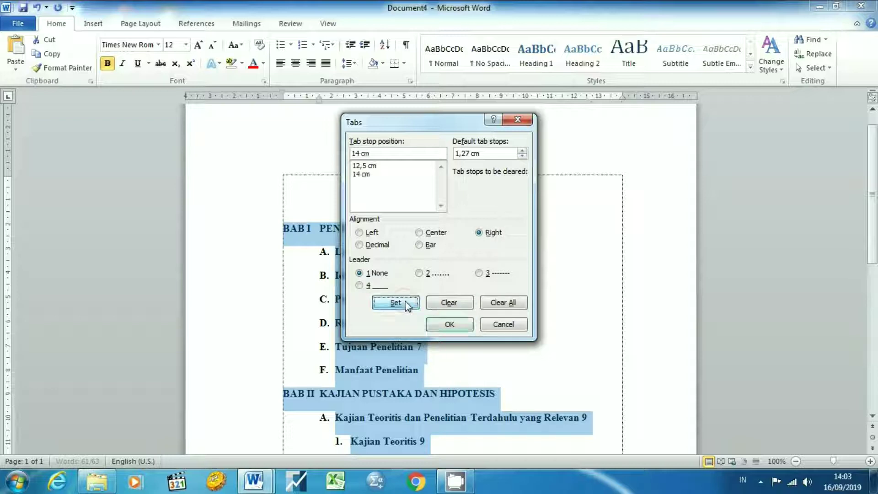
click(447, 325)
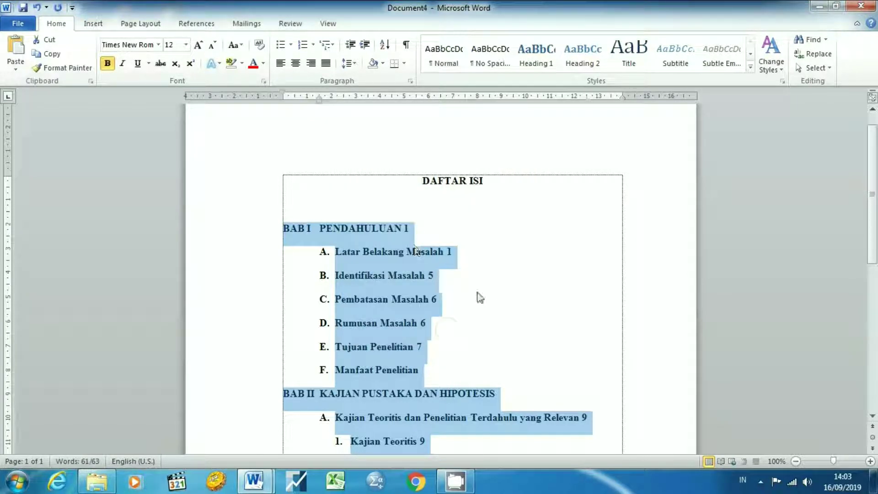
- Unbold the contents and add dotted leaders to BAB I entries from PENDAHULUAN to Tujuan Penelitian
scroll(459, 275, down, 3)
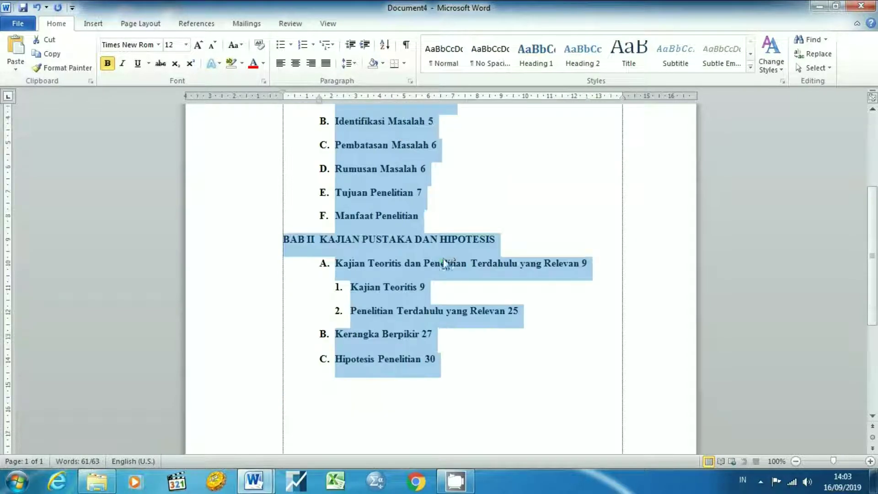
click(109, 64)
scroll(516, 241, up, 3)
click(509, 234)
key(Left)
key(BackSpace)
key(Tab)
key(Down)
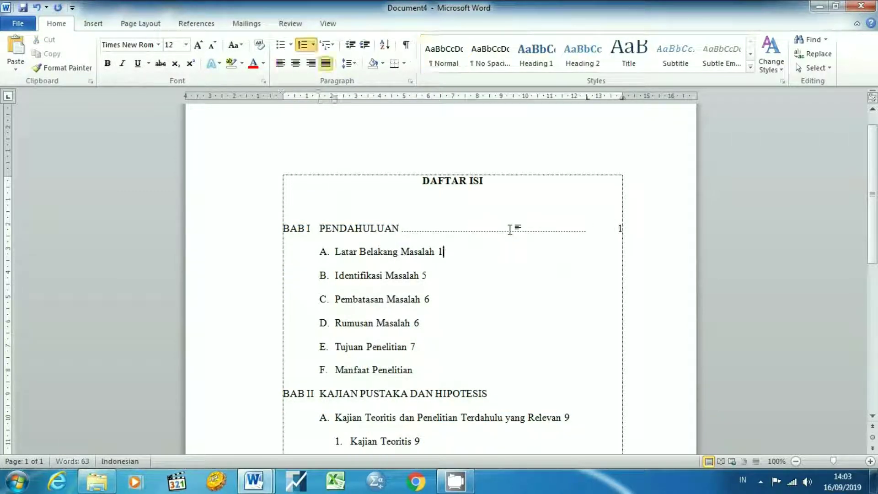
key(Left)
key(BackSpace)
key(Tab)
key(Down)
key(Left)
key(BackSpace)
key(Tab)
key(Down)
key(Left)
key(BackSpace)
key(Tab)
key(BackSpace)
key(Tab)
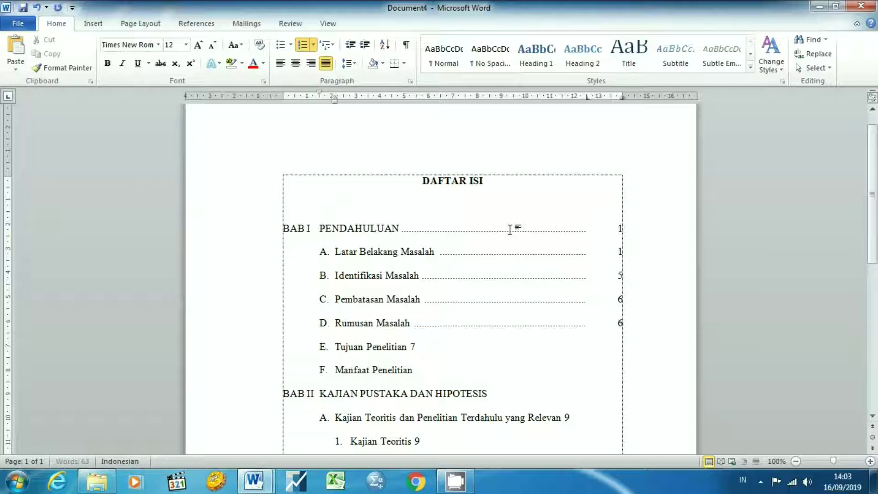
key(BackSpace)
key(Tab)
- Add the missing page numbers 7 and 9 with dotted leaders for Manfaat Penelitian and BAB II
key(Tab)
text(7)
key(Down)
key(Tab)
key(BackSpace)
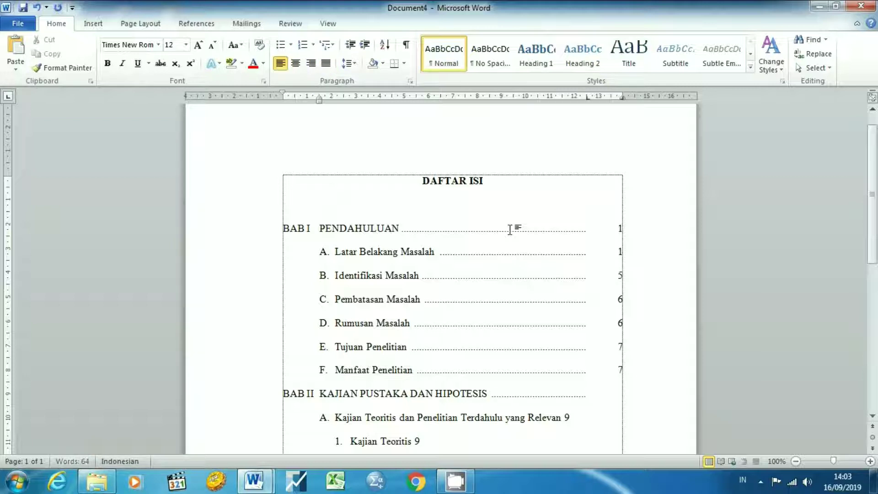
text(9)
key(Down)
key(Tab)
- Add dotted leaders to Kajian Teoritis, Penelitian Terdahulu 25, Kerangka Berpikir 27 and Hipotesis Penelitian 30
key(Down)
key(Tab)
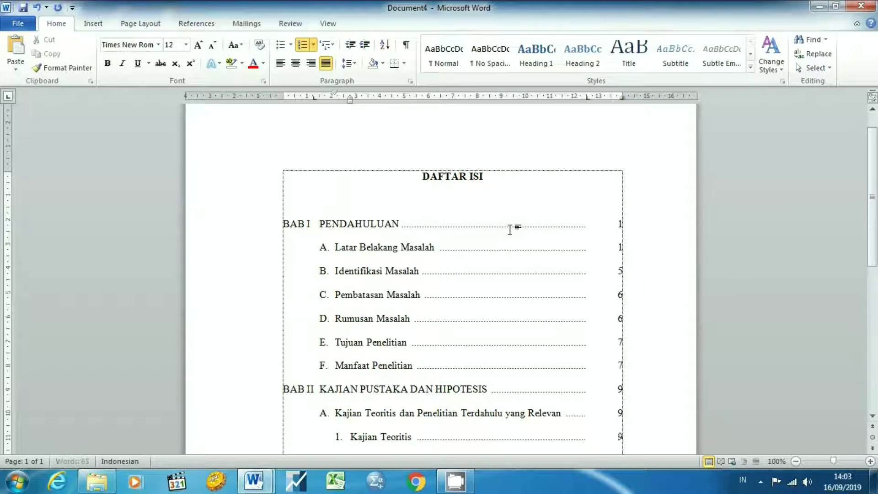
key(Down)
key(Tab)
key(Down)
key(Tab)
key(Down)
key(Left)
key(Left)
key(Tab)
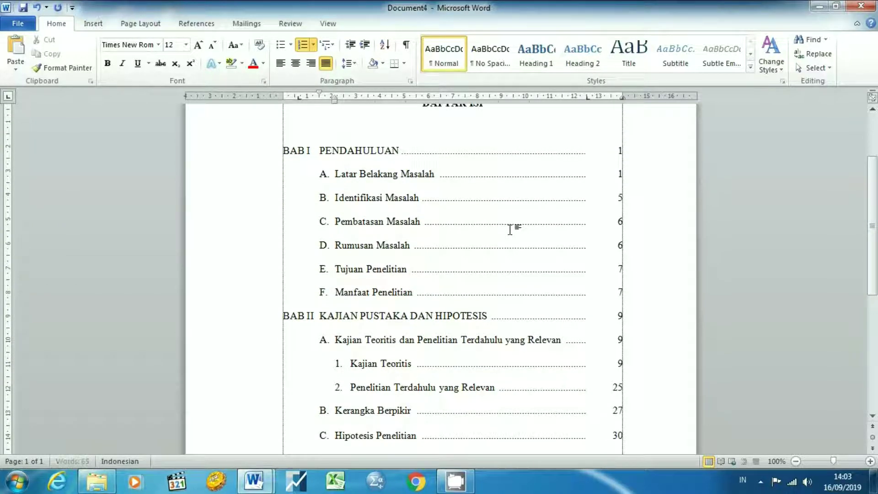
scroll(510, 229, down, 1)
scroll(510, 229, up, 4)
key(Down)
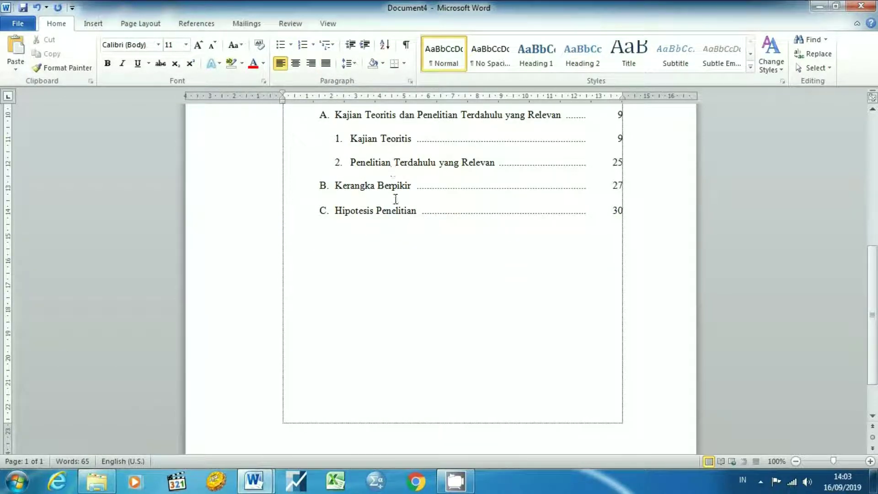
scroll(416, 204, up, 2)
scroll(416, 204, up, 1)
scroll(421, 207, up, 1)
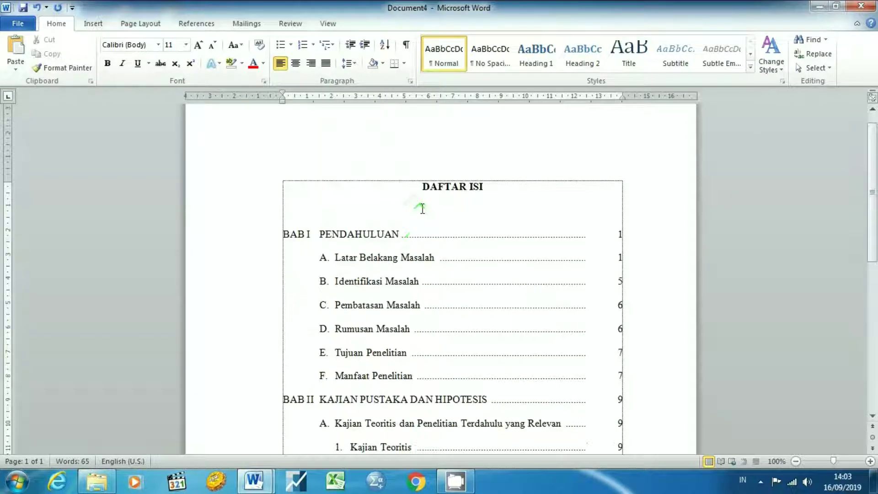